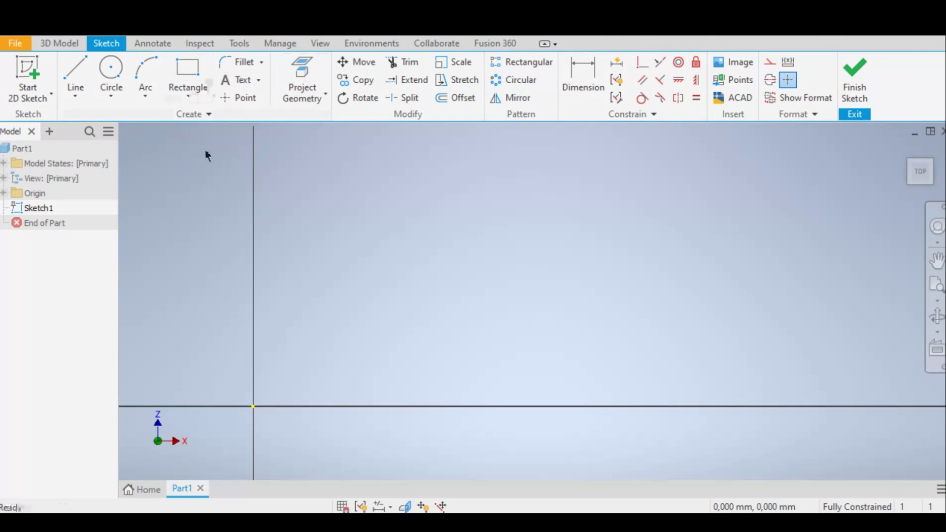
Step: Draw a 70 mm horizontal line from the origin along the X axis, followed by a 38 mm perpendicular line upward
left_click(77, 69)
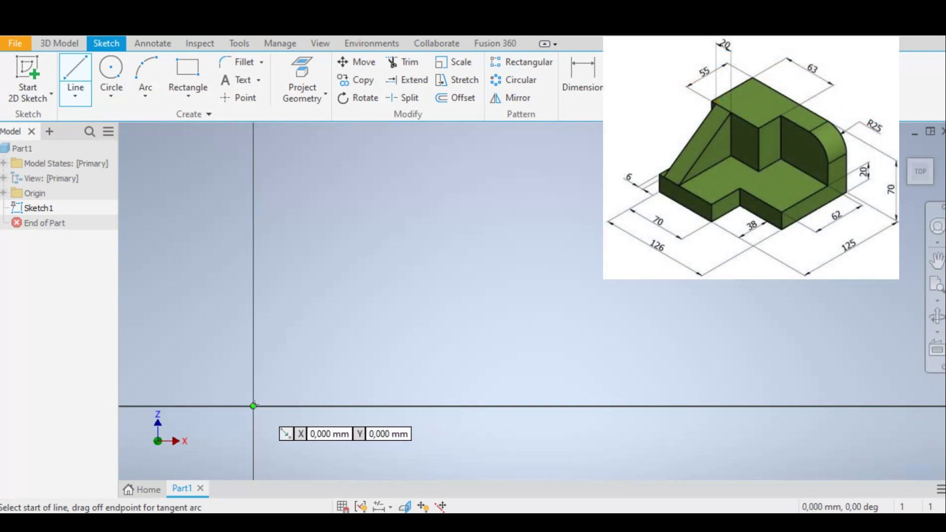
left_click(253, 406)
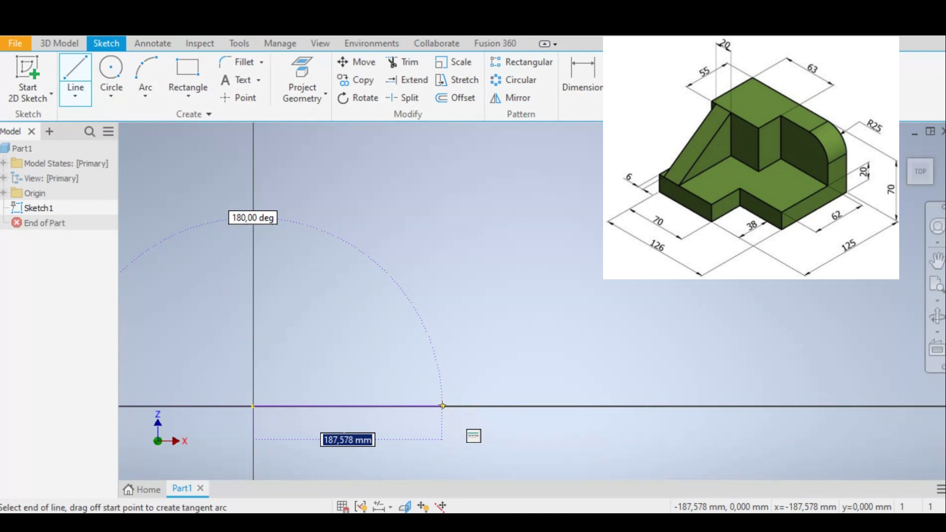
type("70")
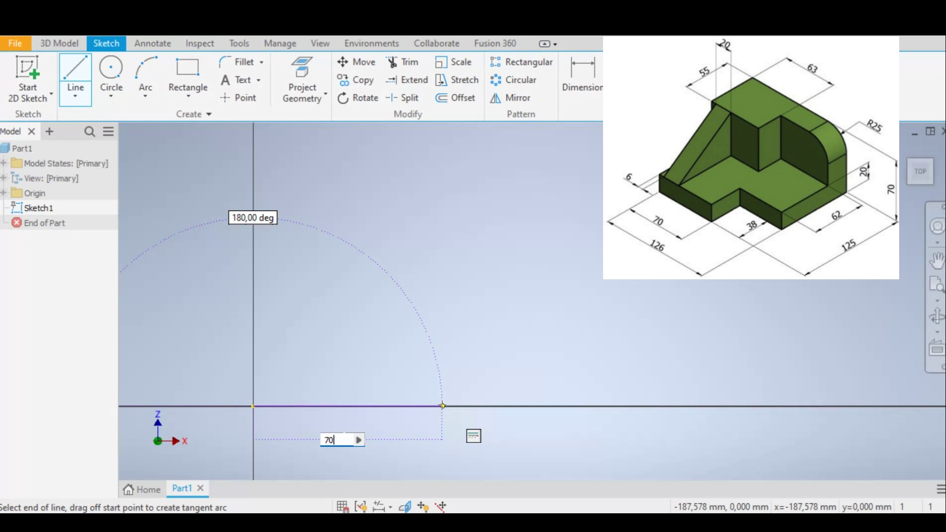
key("Return")
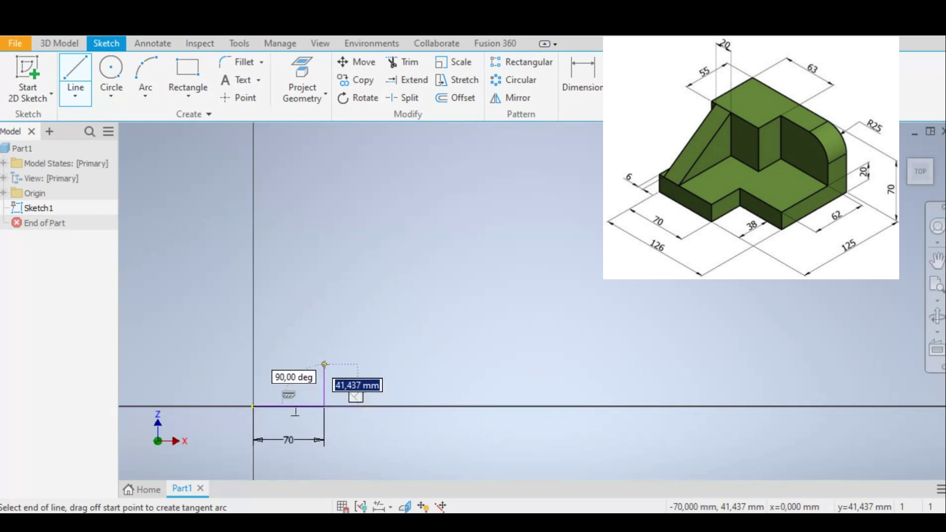
type("38")
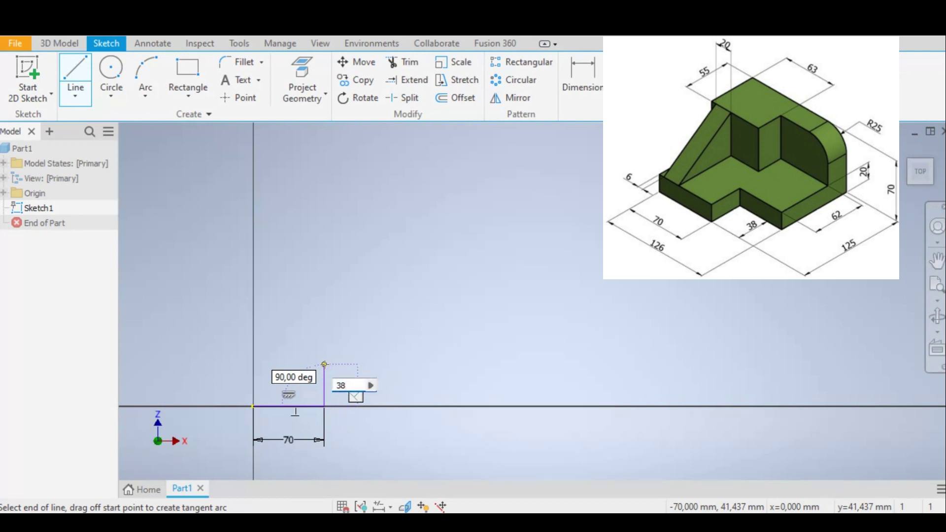
key("Return")
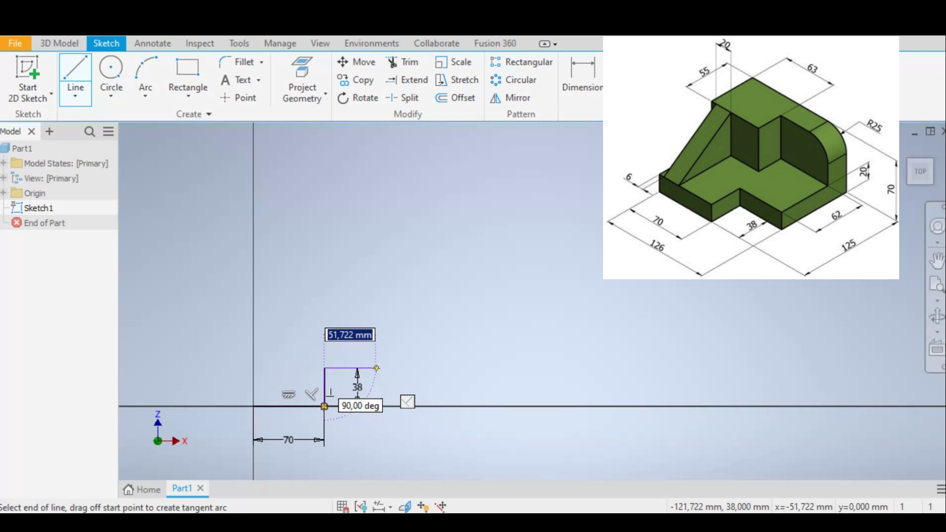
Step: Continue the outline with a horizontal line of 126-70 mm outward and a vertical line of 125-38 mm upward
type("126-")
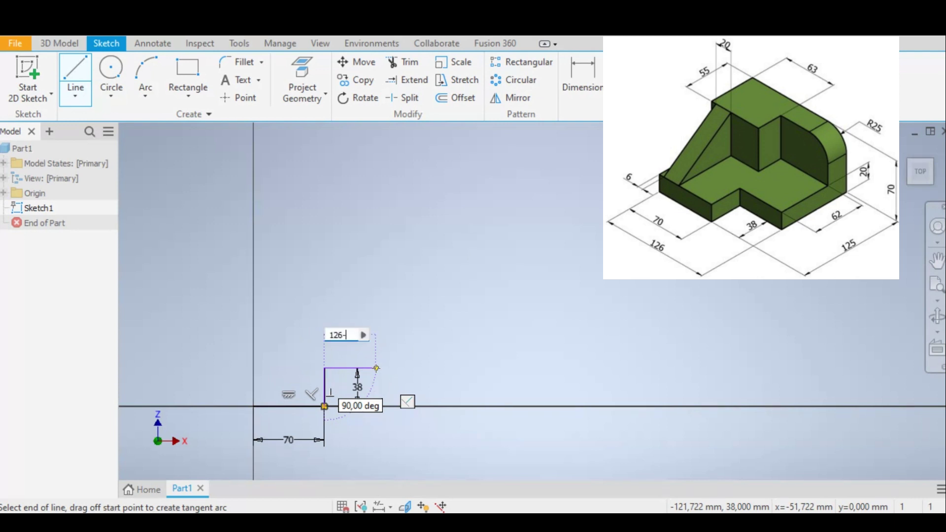
type("70")
key("Return")
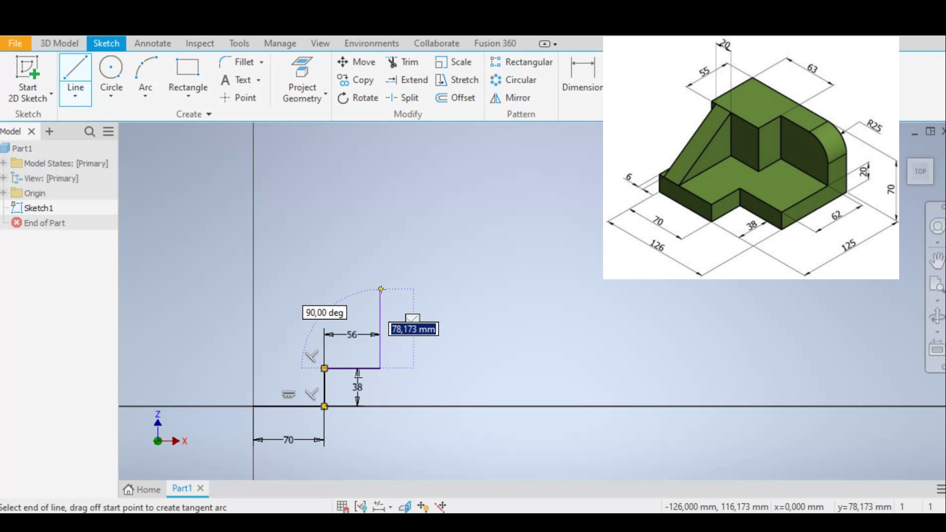
type("125")
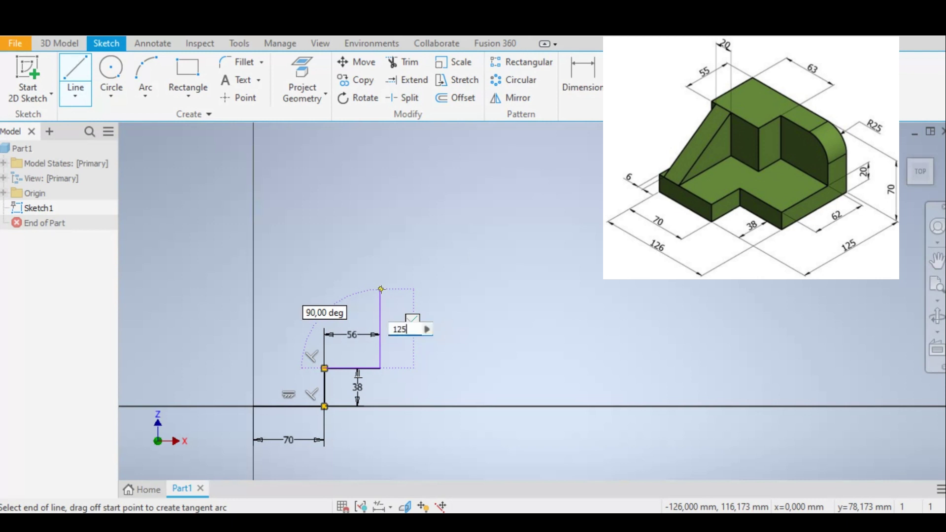
type("-38")
key("Tab")
key("Return")
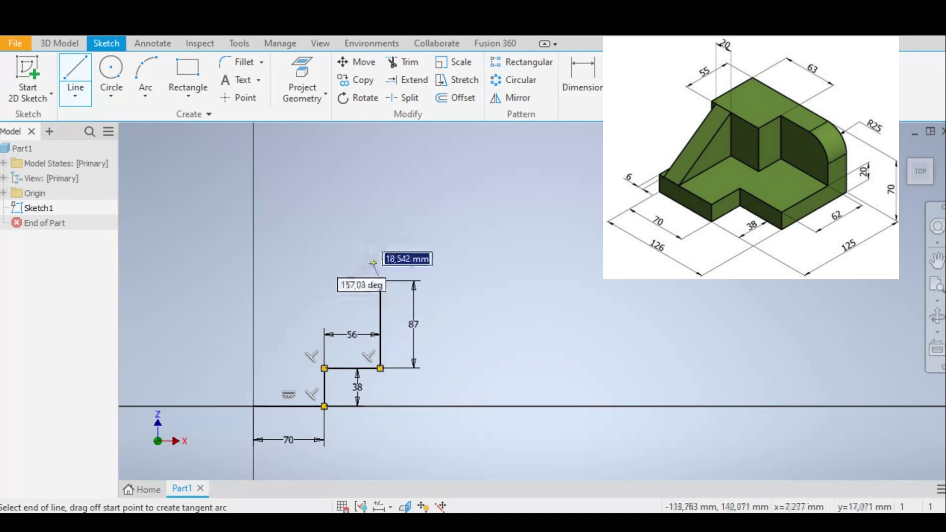
Step: Close the L-shaped outline with a top edge aligned above the origin and a vertical edge back to the origin
left_click(253, 280)
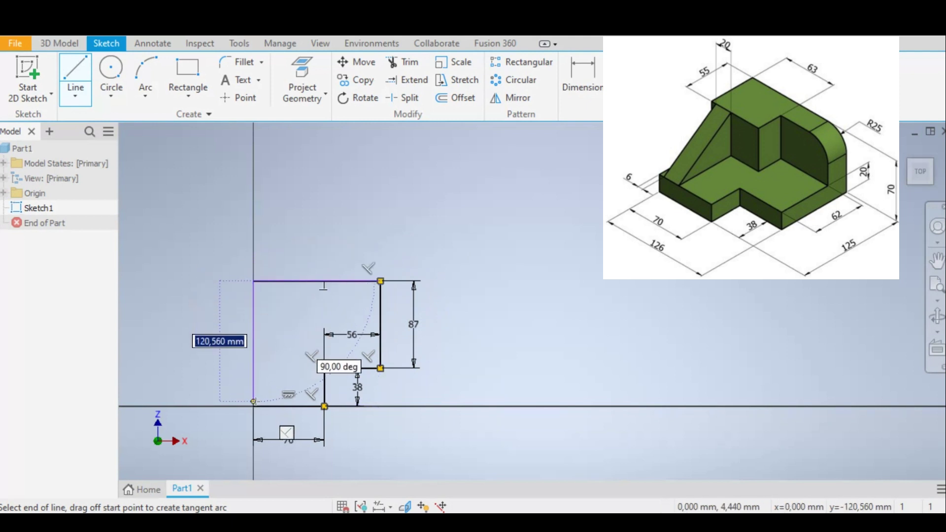
left_click(254, 407)
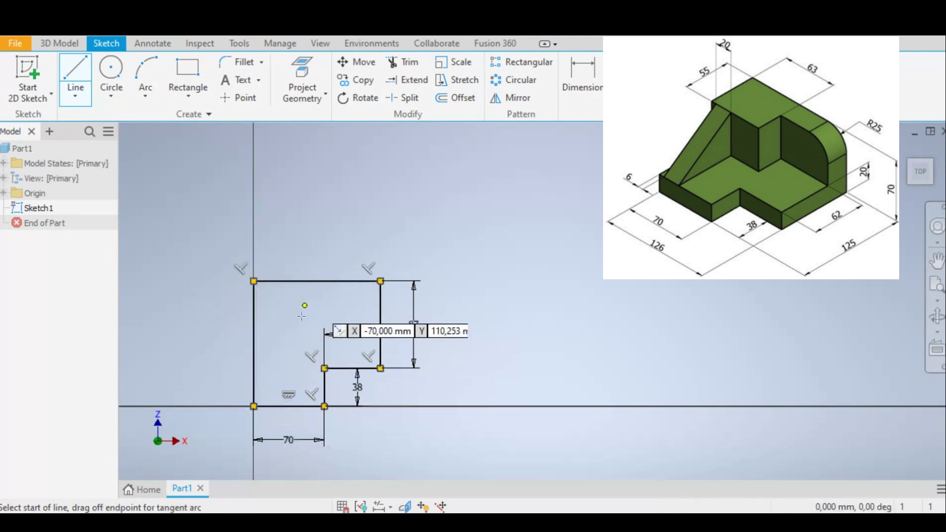
scroll(313, 337, "up", 3)
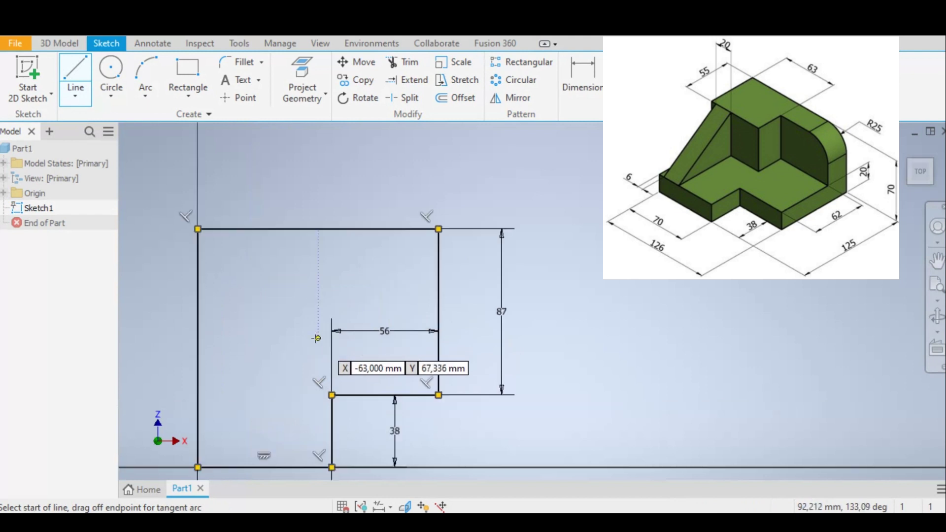
middle_click_drag(305, 354, 296, 304)
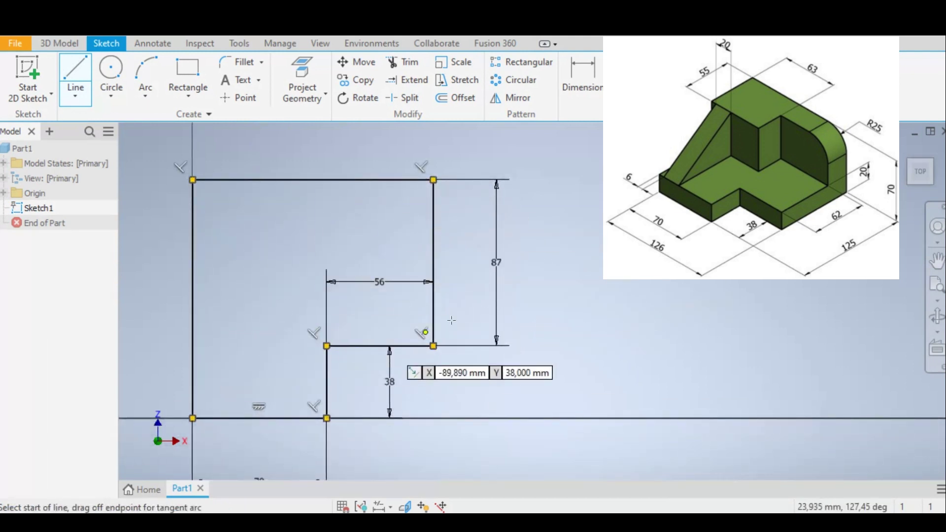
right_click(524, 297)
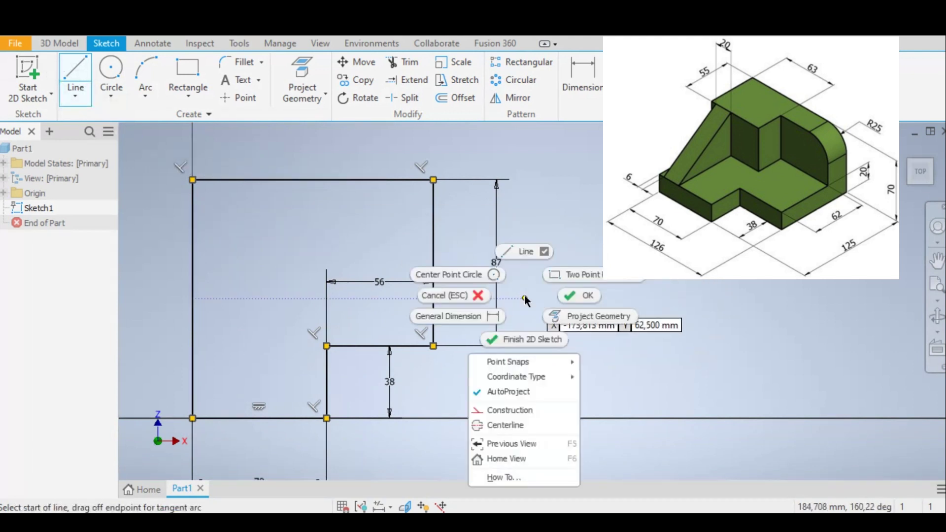
left_click(580, 295)
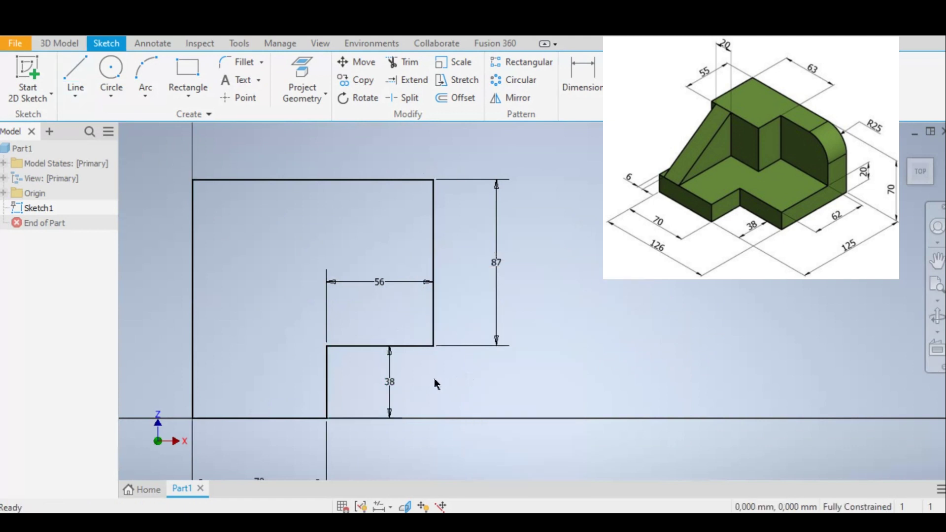
Step: Move the 70 mm dimension closer to the outline's lower edge and check the expression behind the 56 mm dimension
middle_click_drag(434, 379, 430, 354)
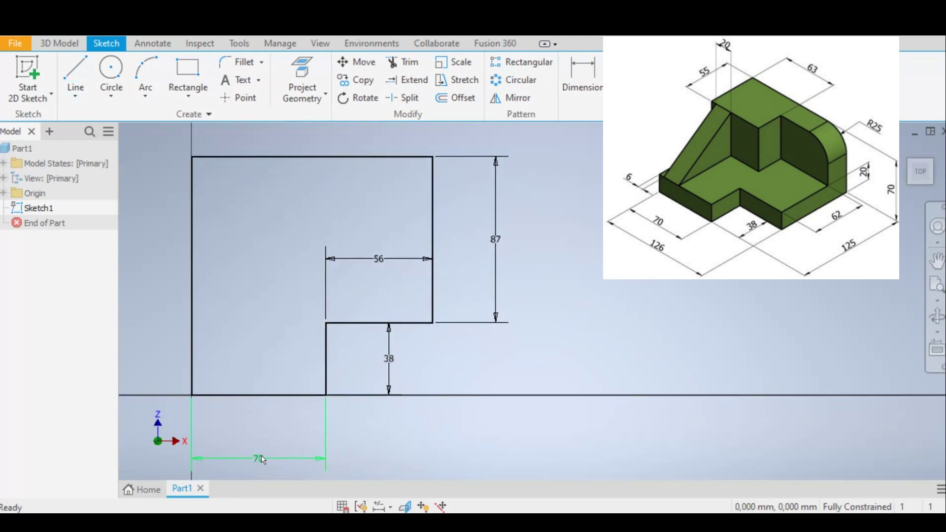
left_click_drag(256, 457, 257, 416)
middle_click_drag(528, 301, 547, 309)
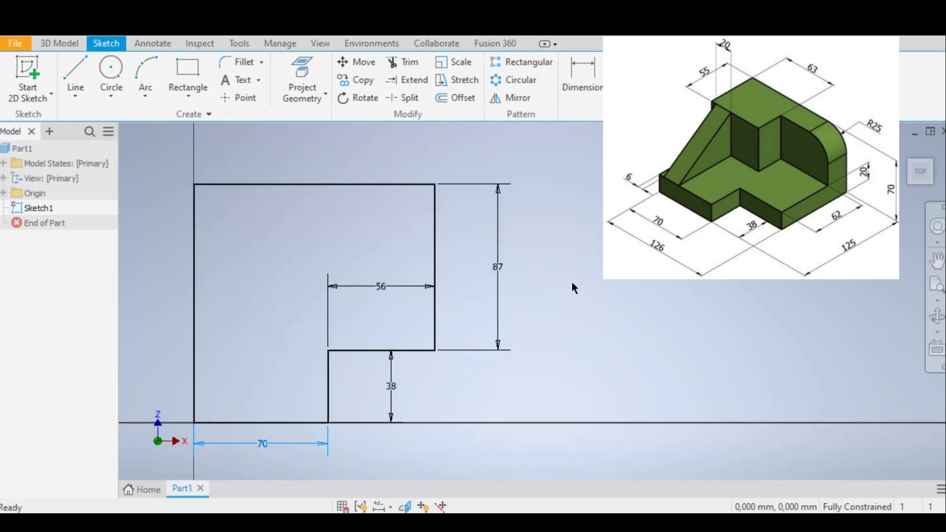
double_click(381, 286)
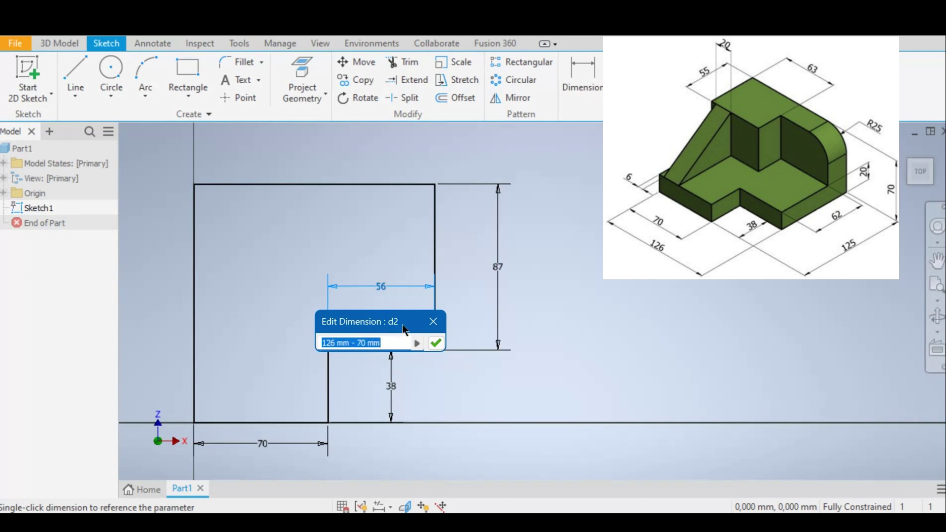
left_click(434, 322)
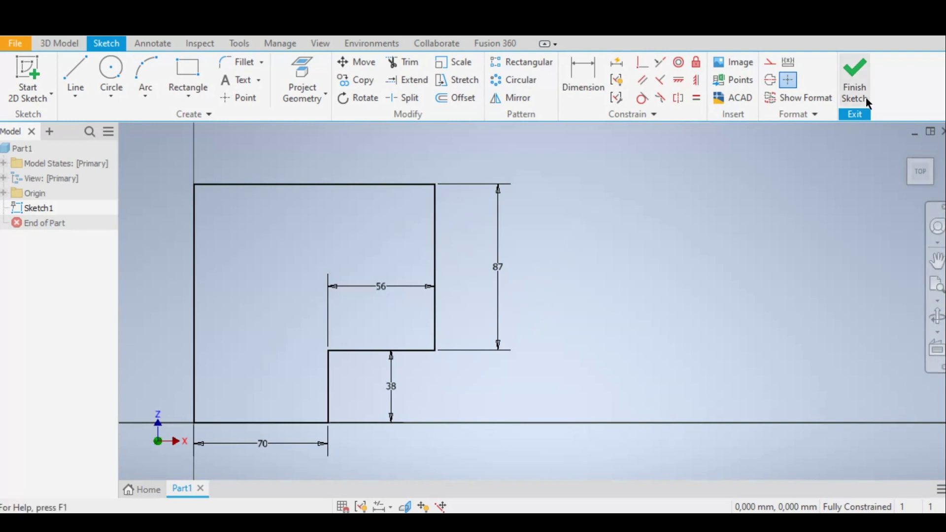
Step: Finish the sketch and set up an extrusion of the L-shaped profile with a distance of 20 mm
left_click(855, 76)
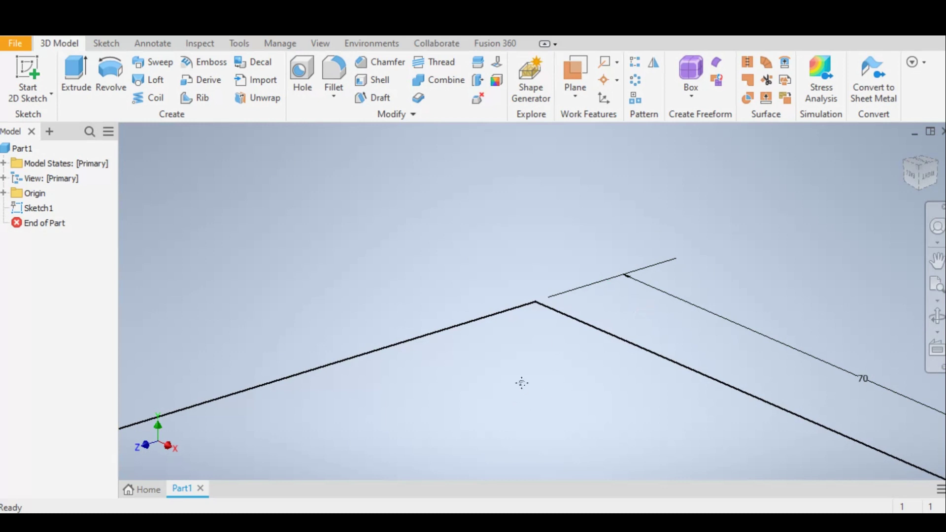
middle_click_drag(521, 382, 501, 333)
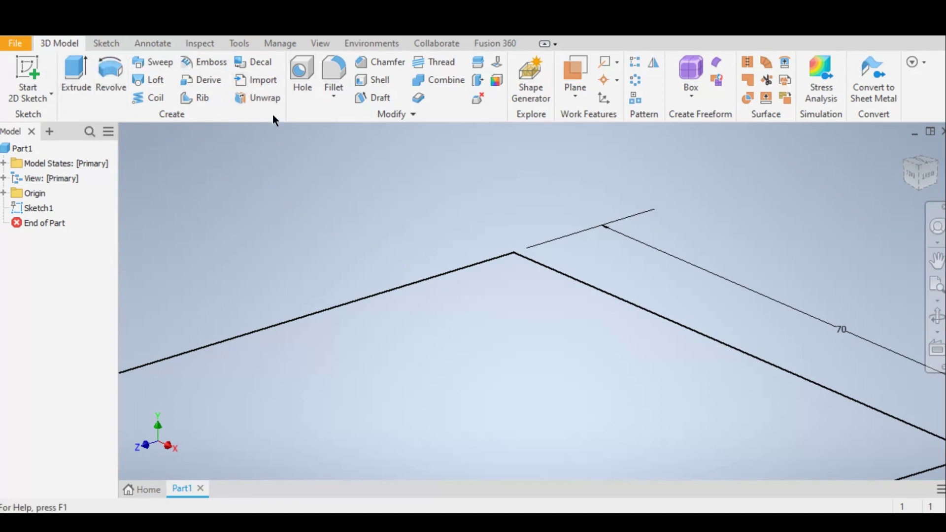
left_click(75, 73)
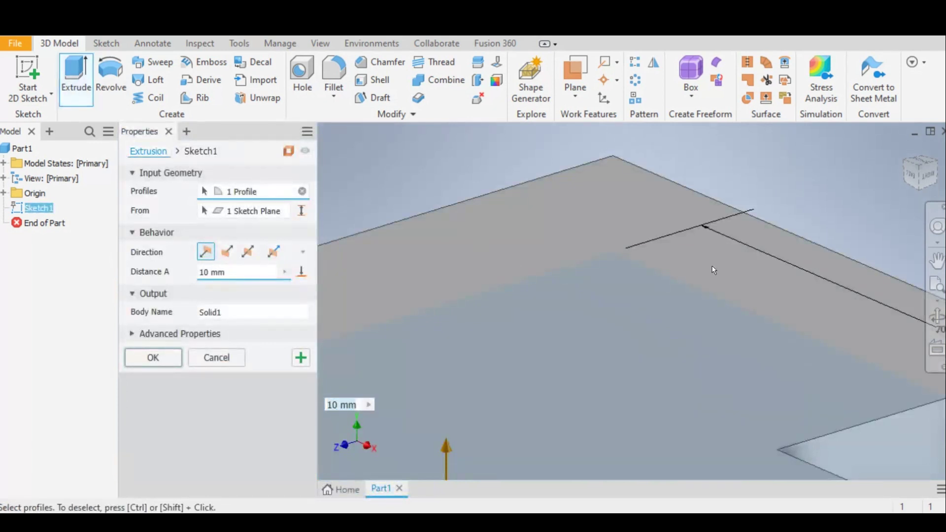
scroll(595, 321, "down", 5)
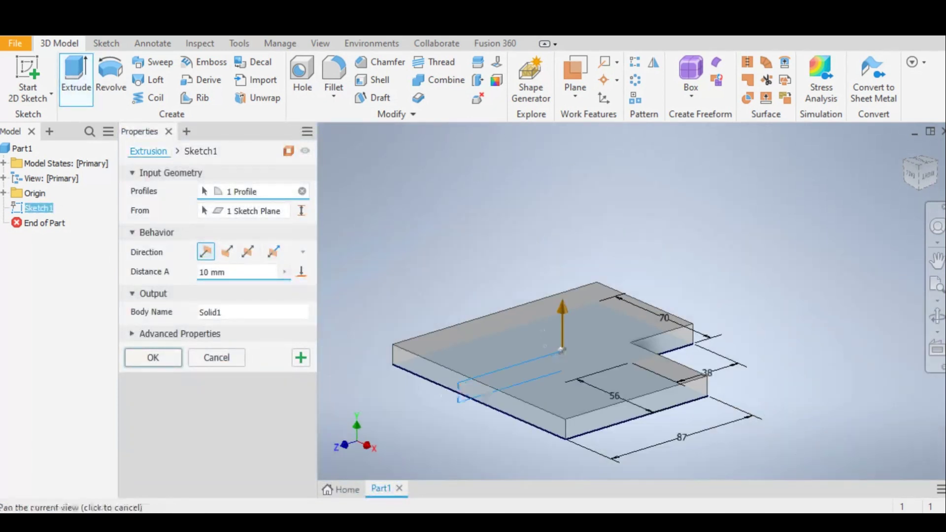
middle_click_drag(539, 339, 550, 297)
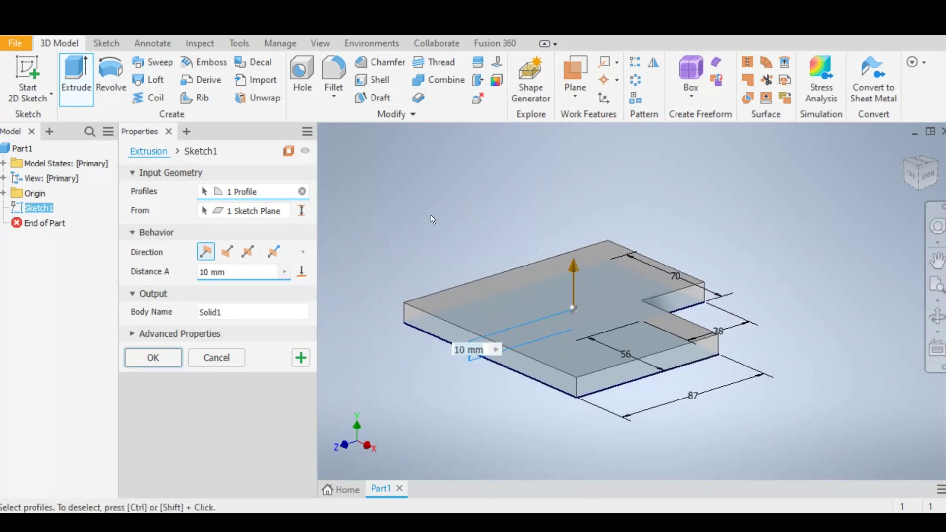
left_click(204, 273)
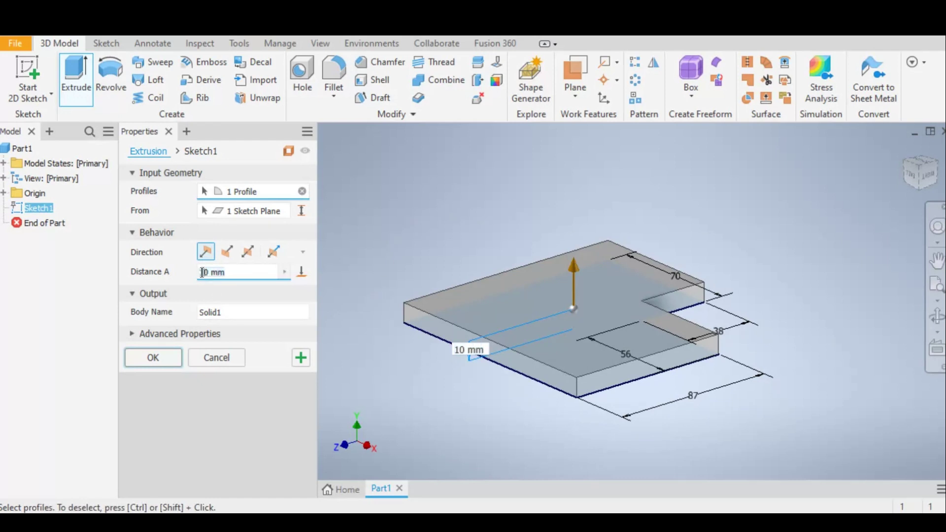
key("BackSpace")
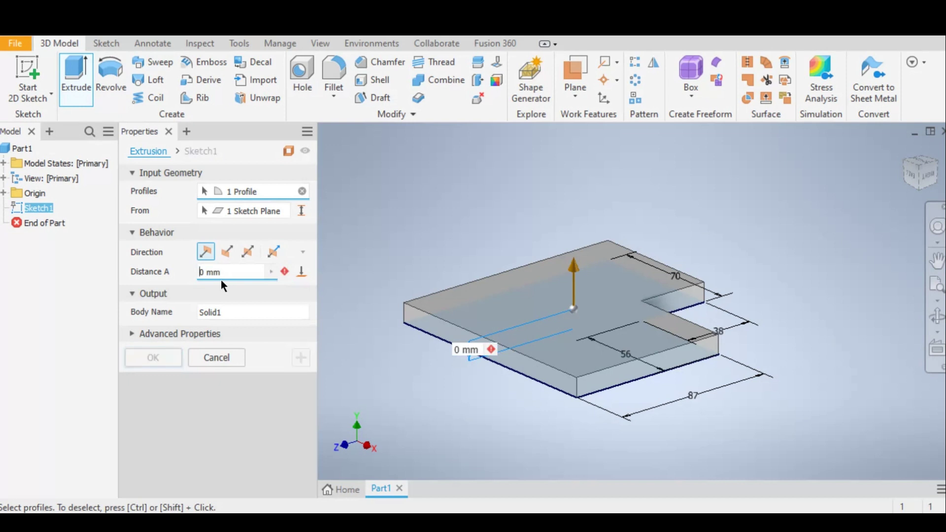
type("2")
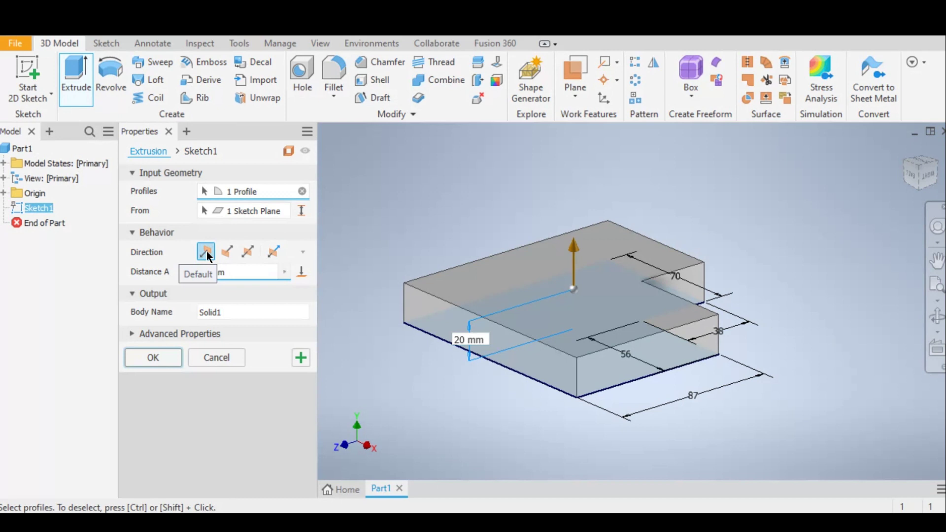
Step: Preview the extrusion in the flipped, symmetric and asymmetric directions, and return it to the default direction
left_click(226, 249)
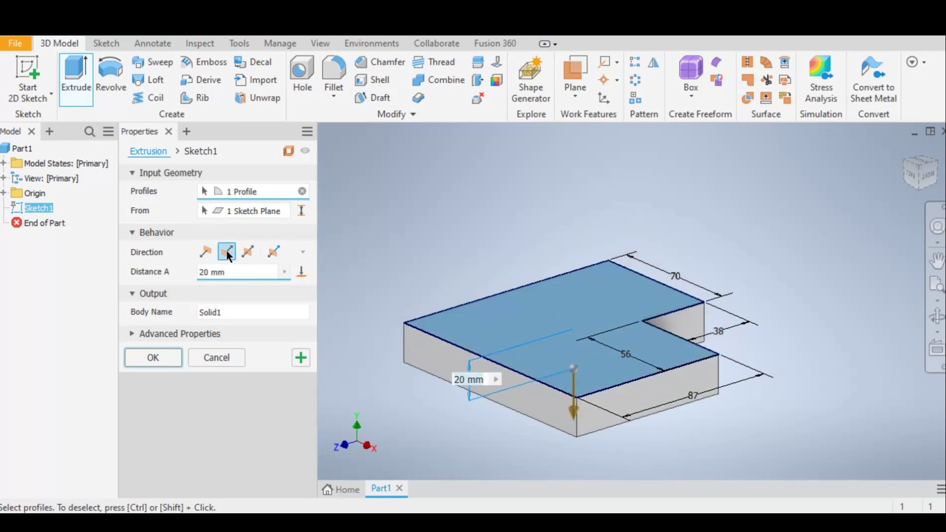
left_click(248, 252)
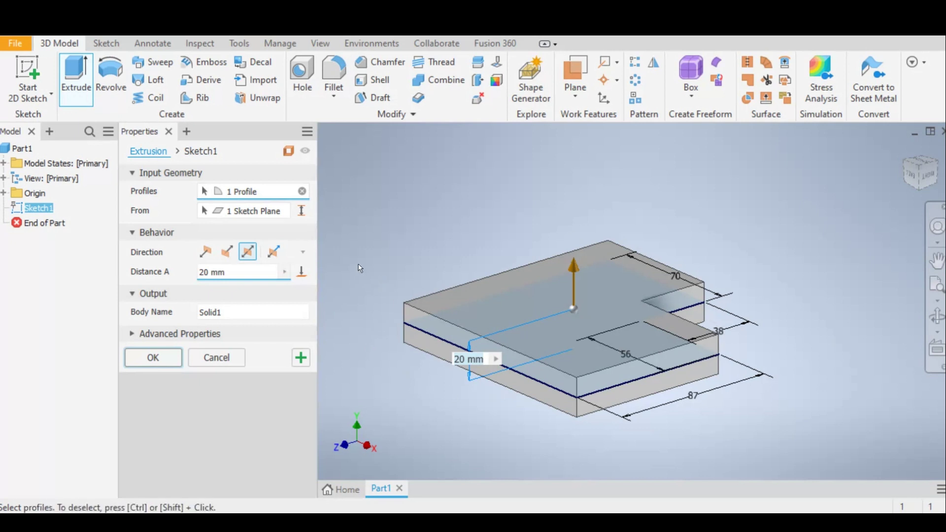
left_click(273, 251)
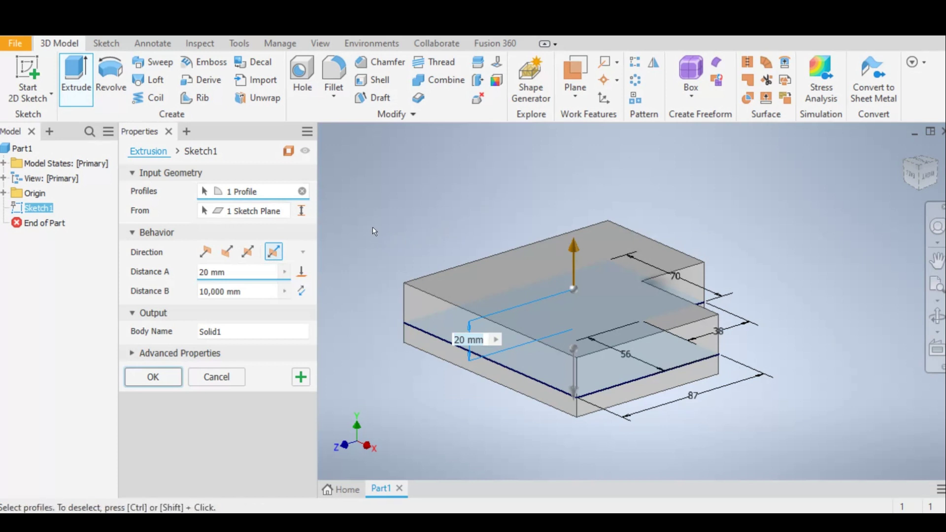
left_click(206, 252)
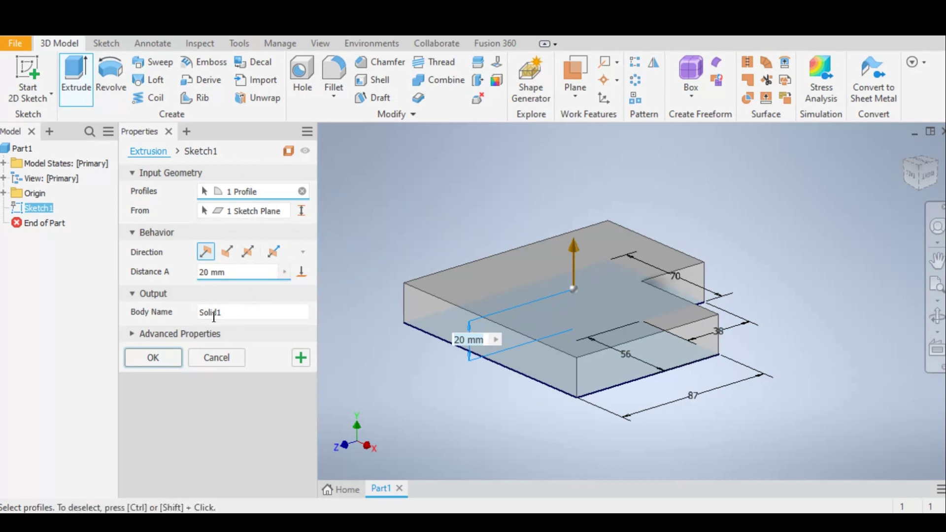
Step: Create the base plate from the 20 mm extrusion in the default direction
left_click(150, 358)
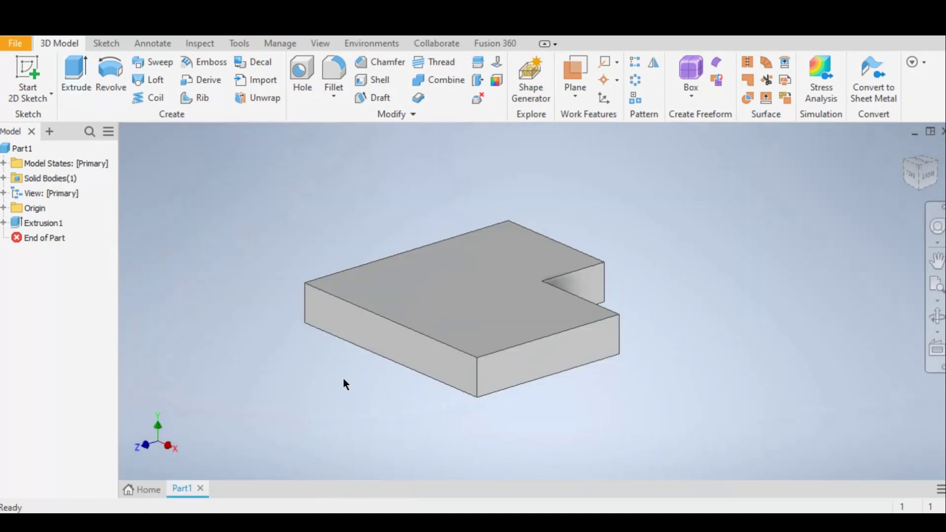
middle_click_drag(359, 380, 407, 386)
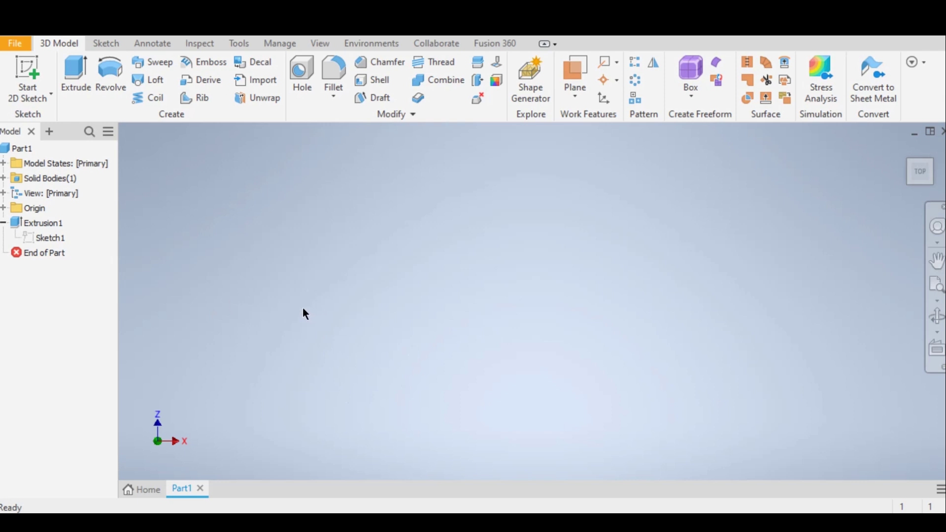
scroll(305, 306, "down", 5)
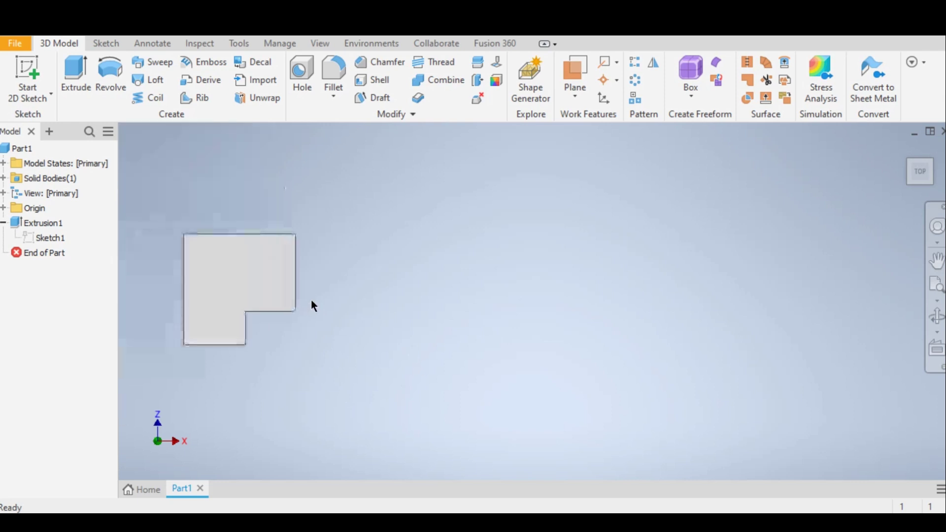
Step: Start a new sketch on the top face of the L-shaped base plate
scroll(312, 302, "up", 3)
middle_click_drag(306, 322, 490, 346)
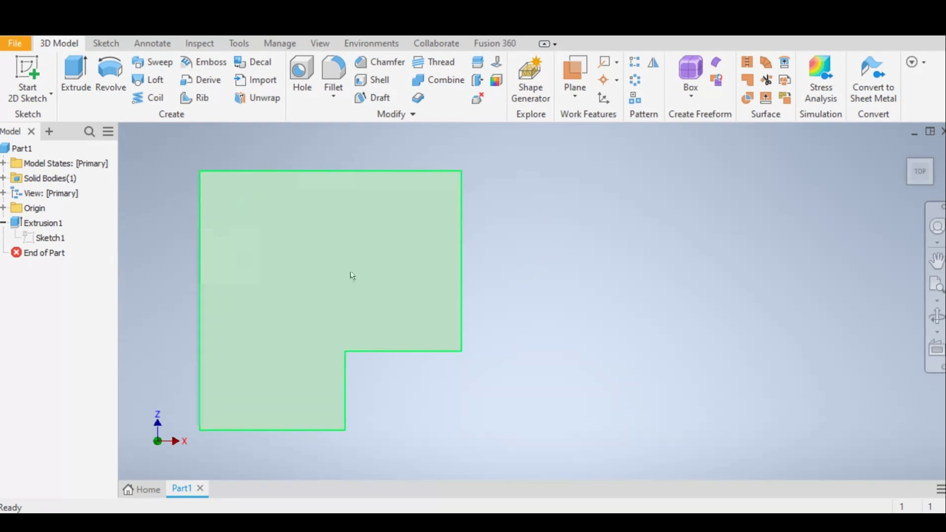
left_click(351, 275)
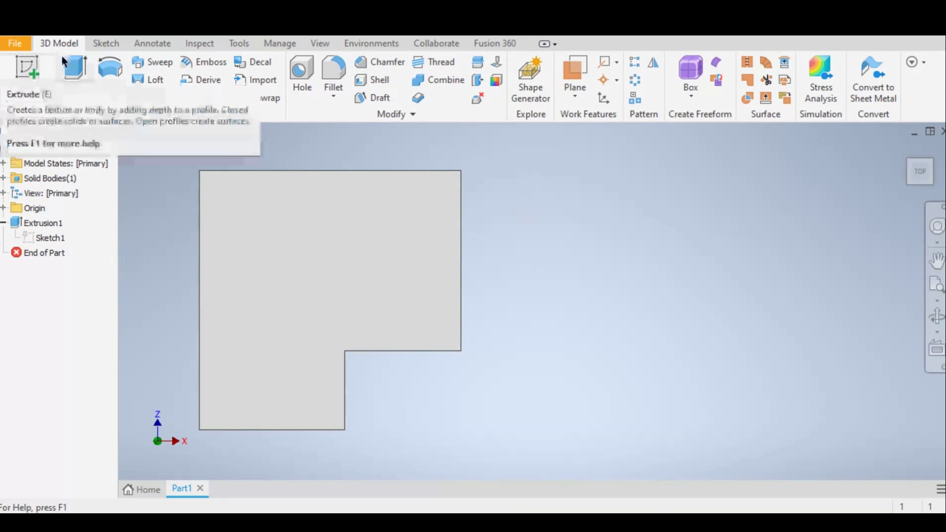
left_click(26, 68)
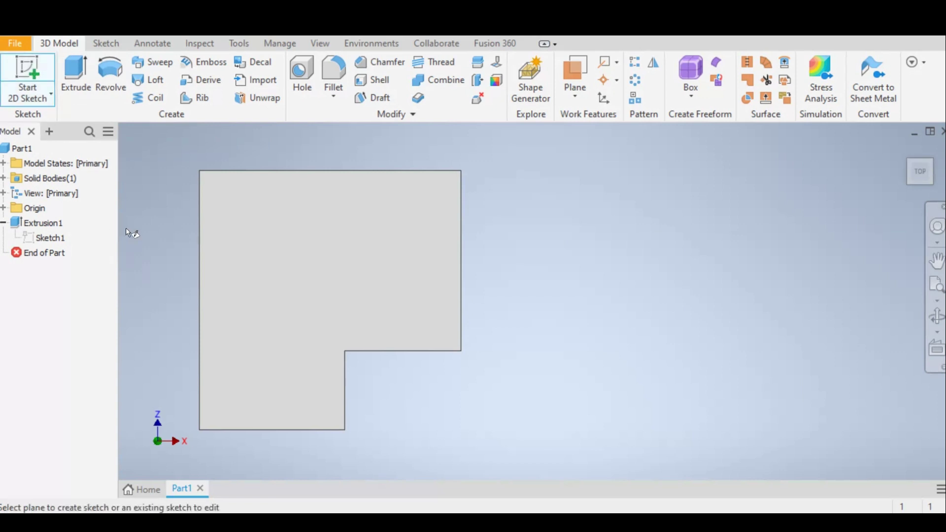
left_click(936, 261)
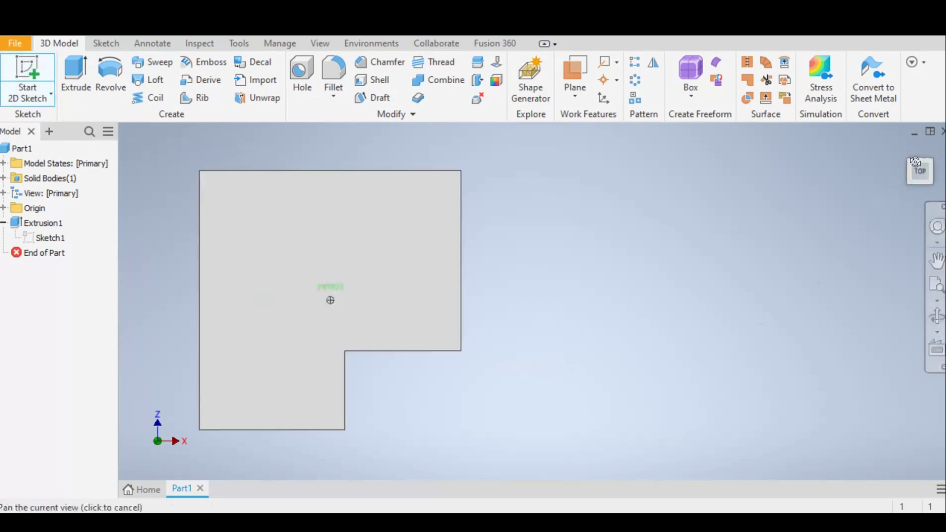
left_click_drag(916, 163, 905, 177)
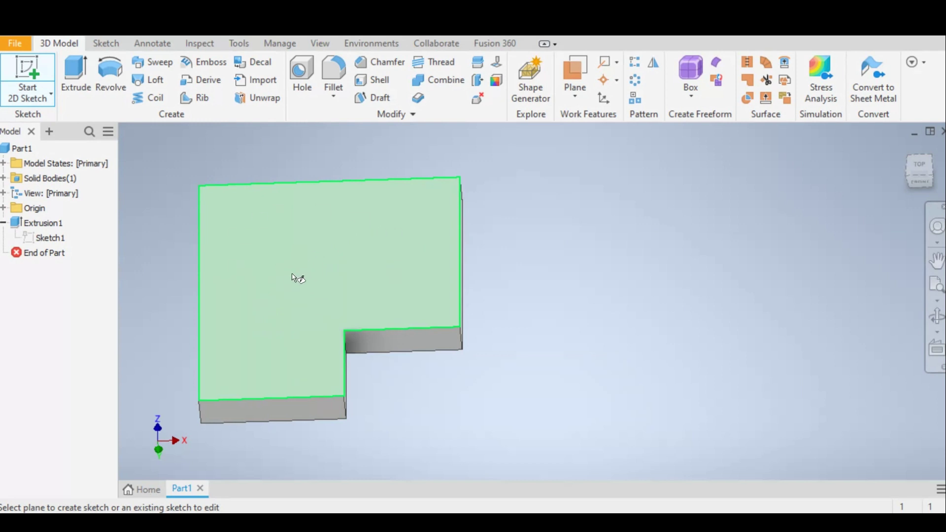
left_click(312, 249)
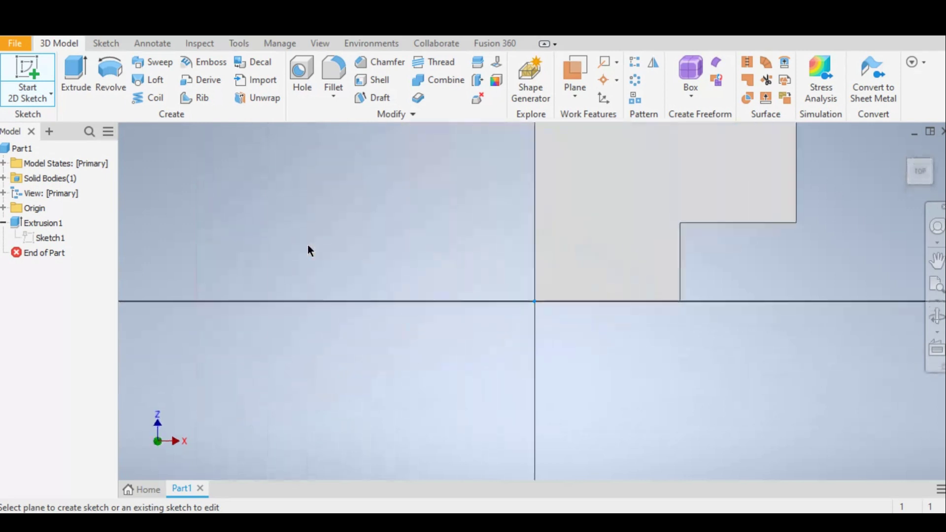
mouse_move(746, 285)
middle_mouse_down()
mouse_move(518, 405)
mouse_move(457, 420)
middle_mouse_up()
scroll(448, 418, "up", 2)
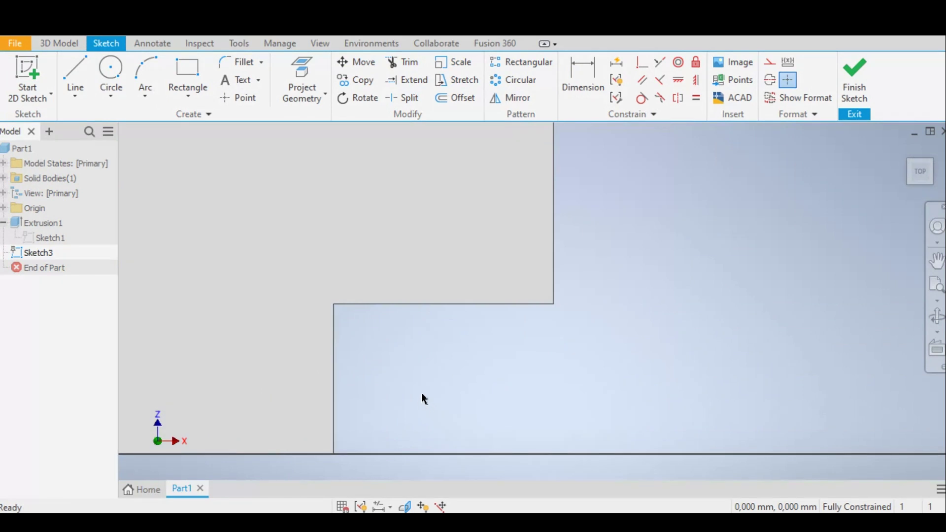
scroll(369, 344, "down", 3)
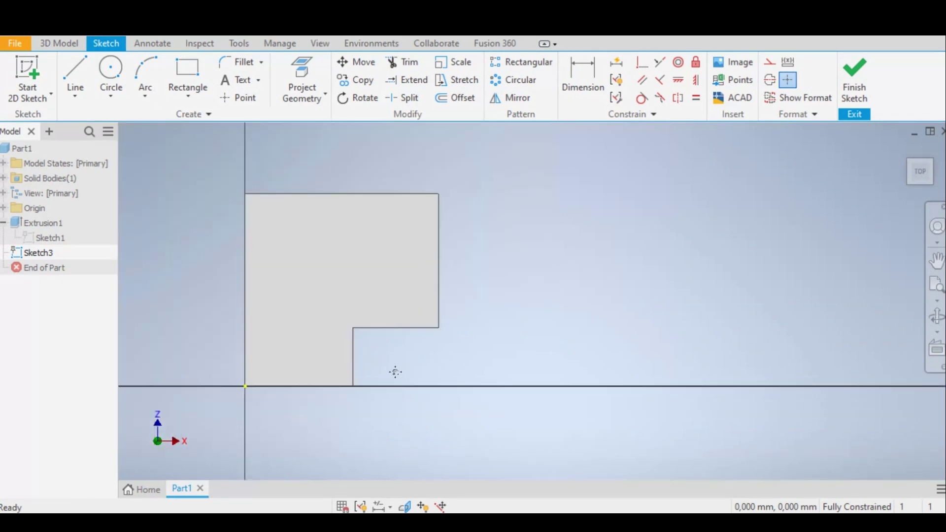
middle_click_drag(399, 365, 392, 378)
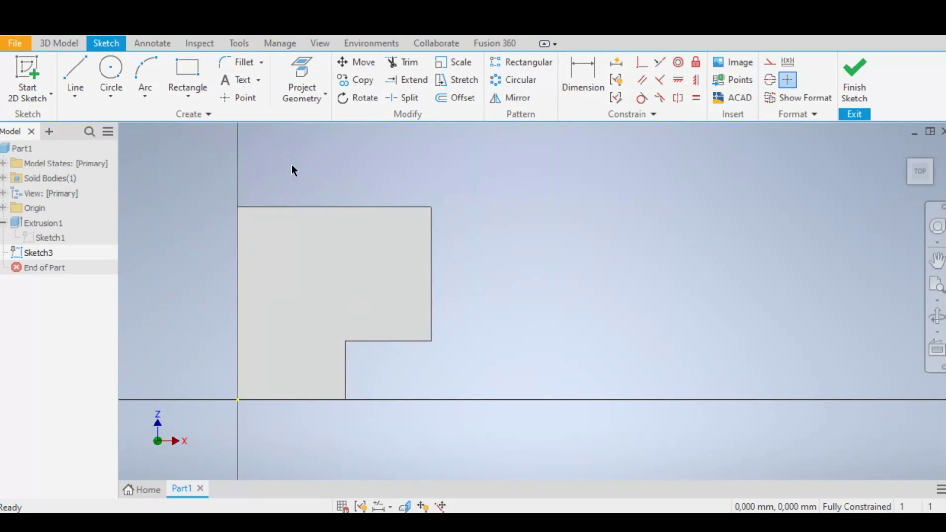
Step: Start a line on the plate's left edge at the coordinates X 0 mm and Y 70 mm
left_click(75, 69)
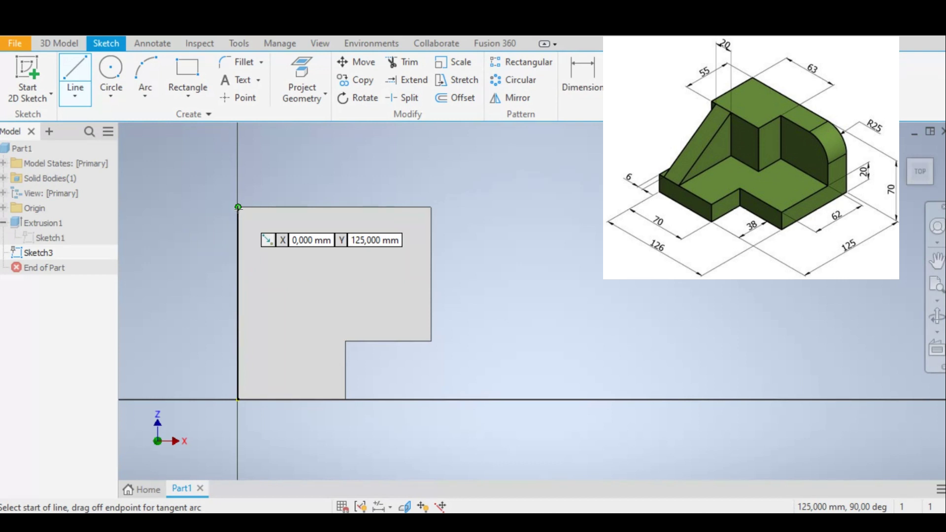
key("Tab")
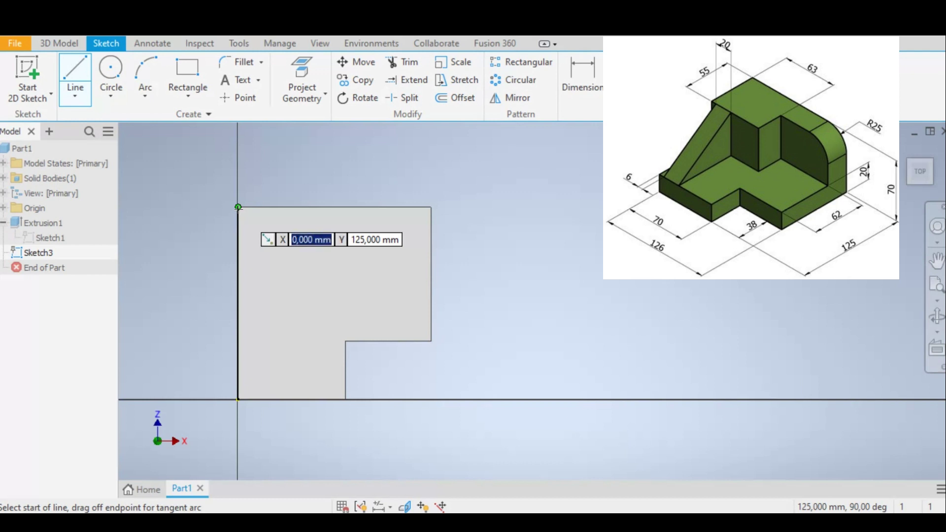
key("Tab")
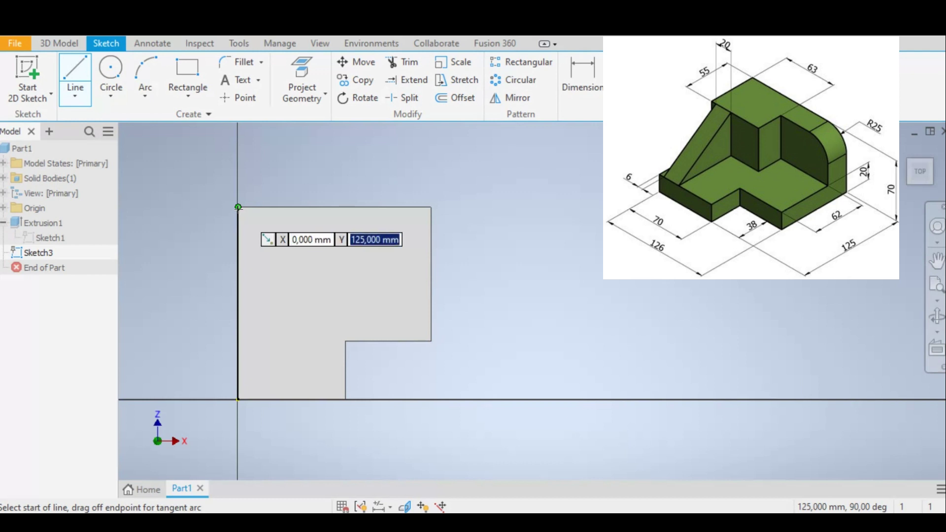
type("125-")
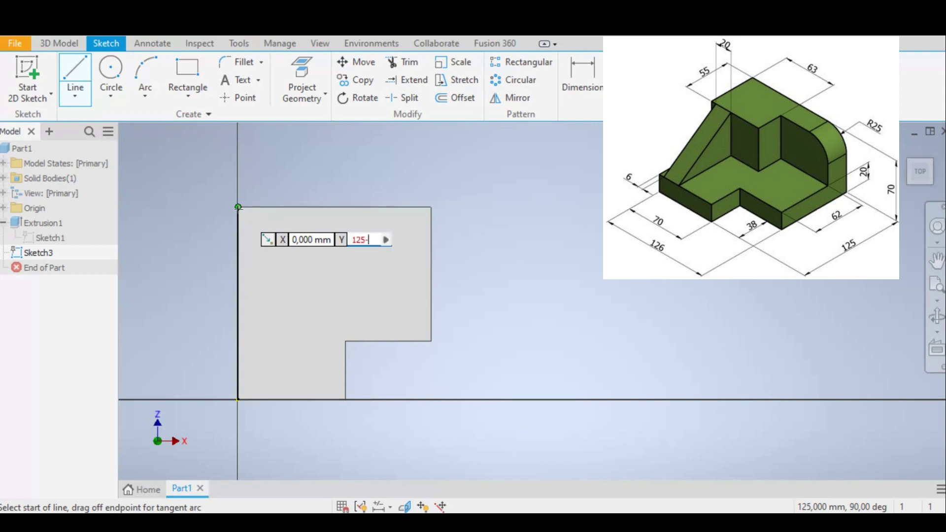
type(" mm")
key("Return")
type("70")
key("Tab")
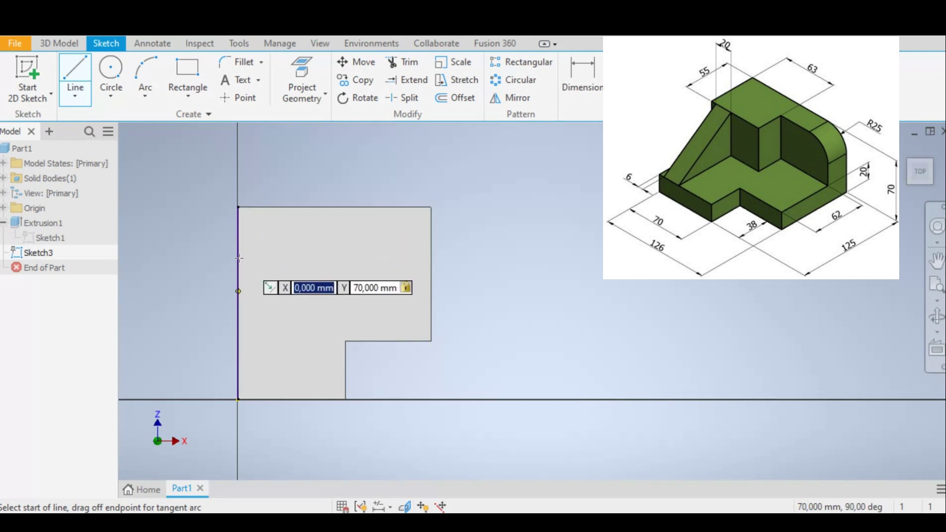
type("0")
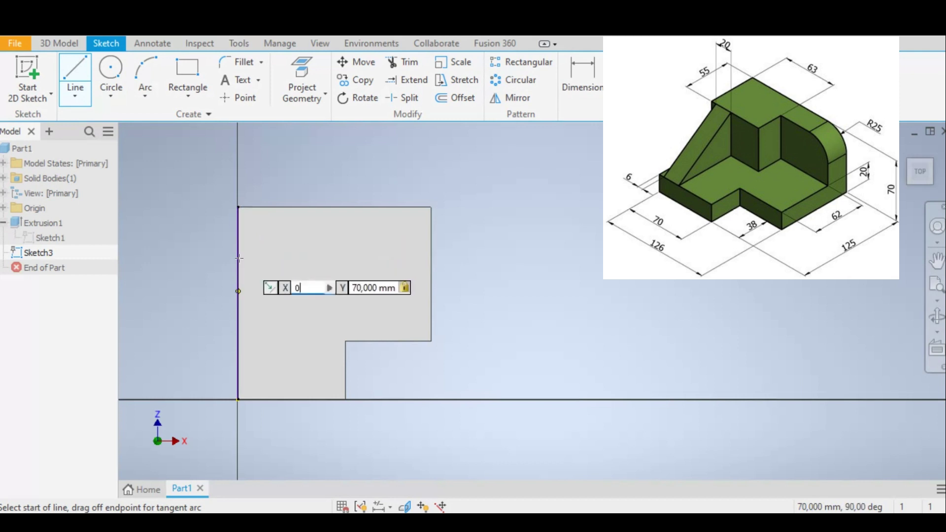
key("Tab")
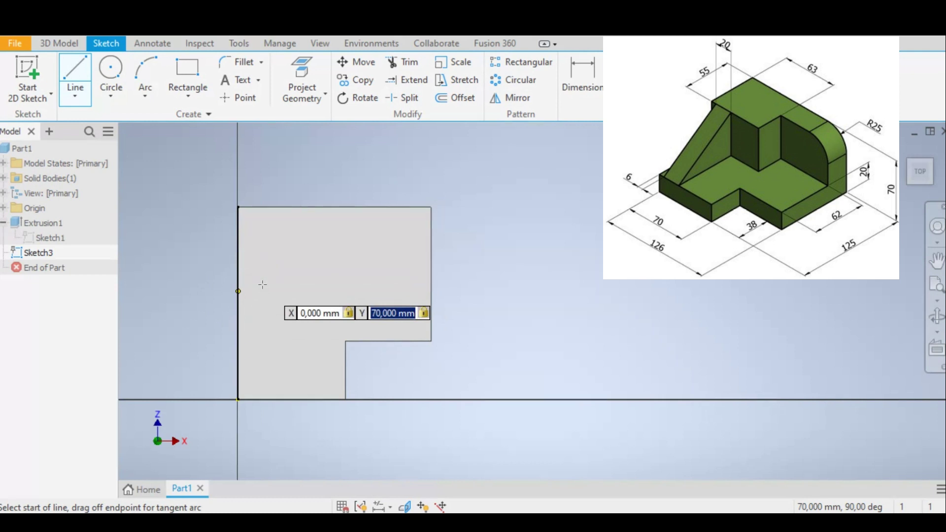
key("Return")
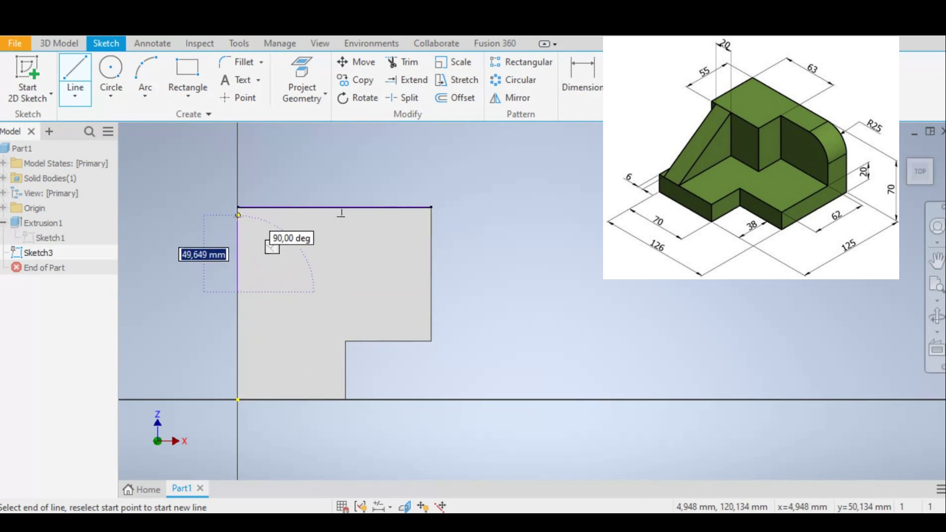
Step: Draw the line to the plate's rear left corner, along the full rear edge, and 25 mm forward along the right edge
left_click(238, 207)
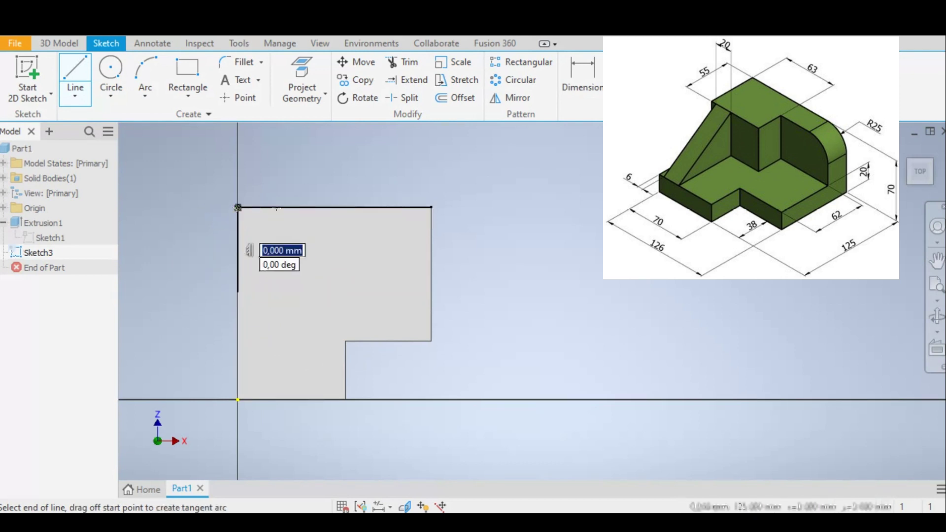
left_click(431, 207)
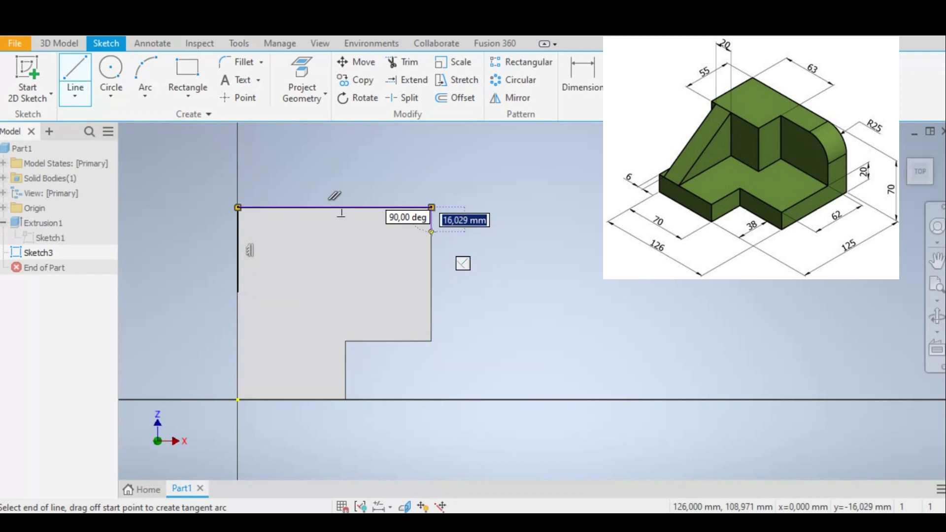
type("25")
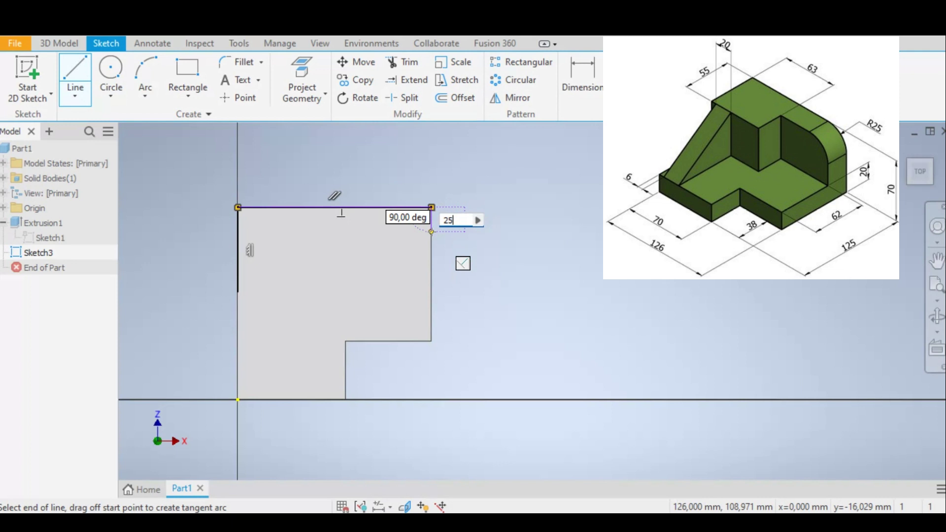
key("Return")
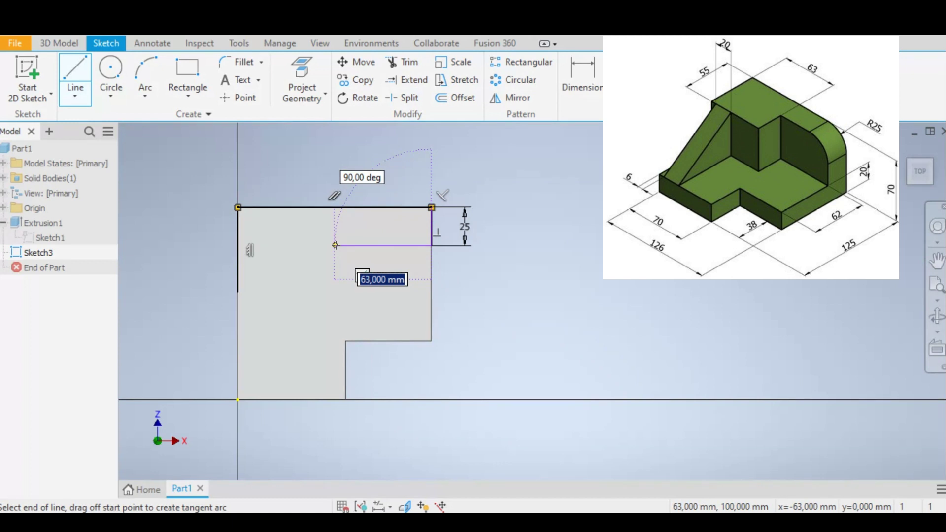
Step: Continue the outline 126-63 mm inward, 30 mm forward and back to the start point on the left edge, closing the stepped profile
type("126")
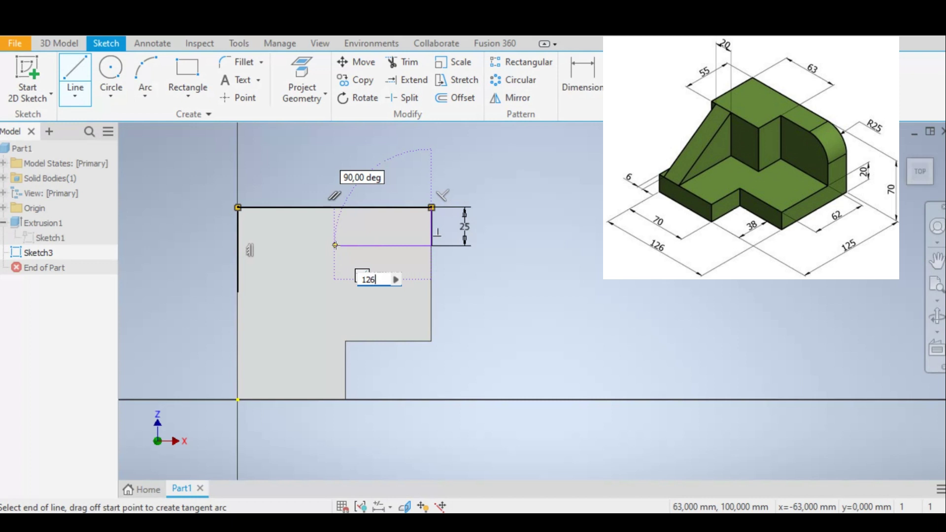
type("-63")
key("Tab")
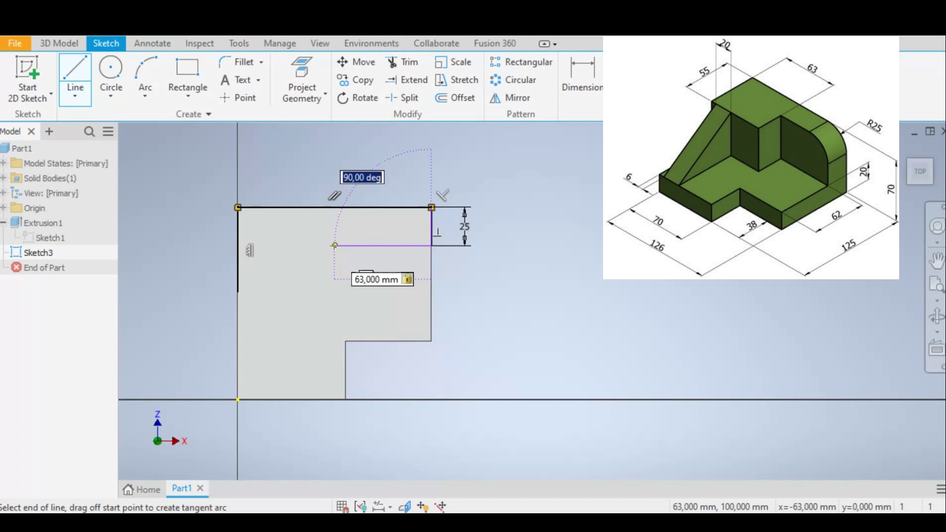
key("Return")
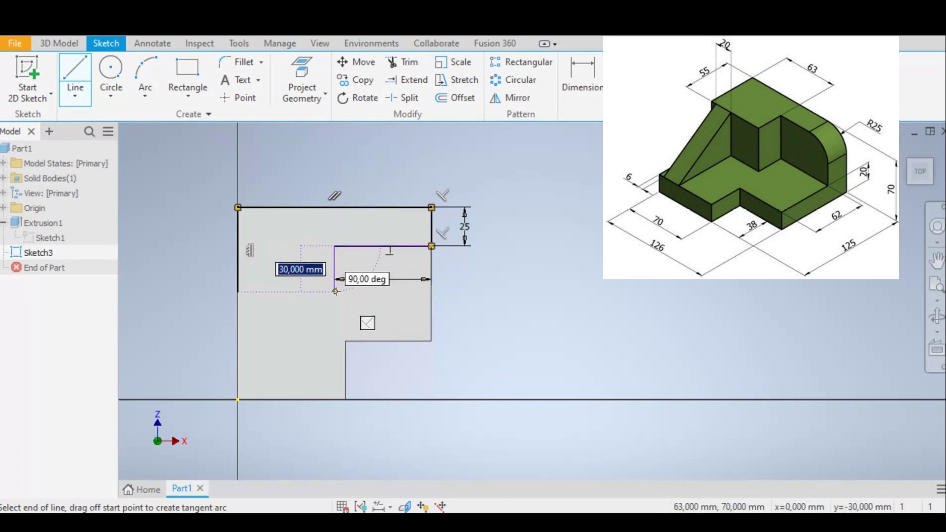
left_click(335, 291)
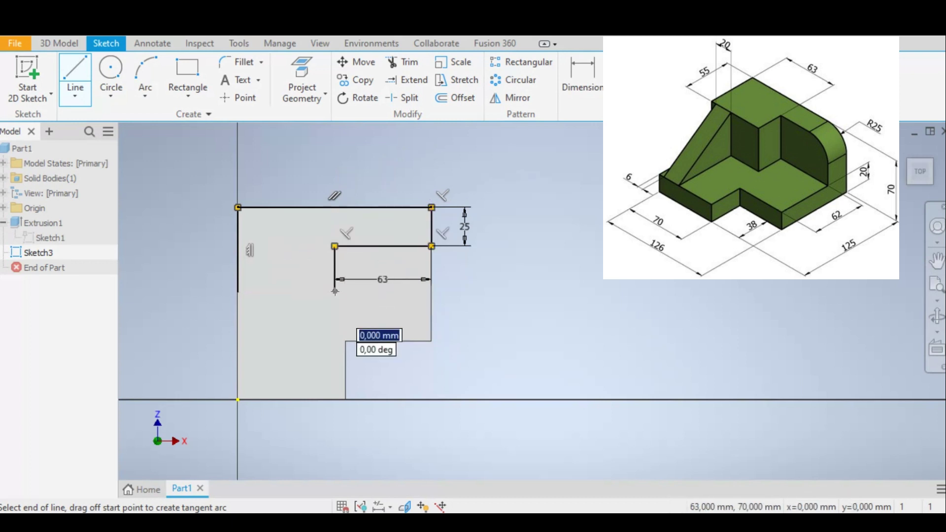
double_click(238, 291)
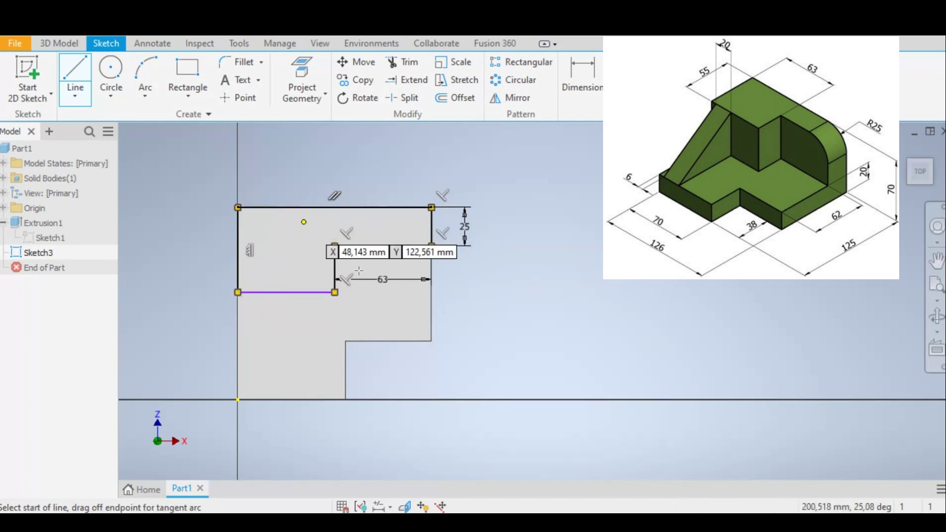
right_click(519, 256)
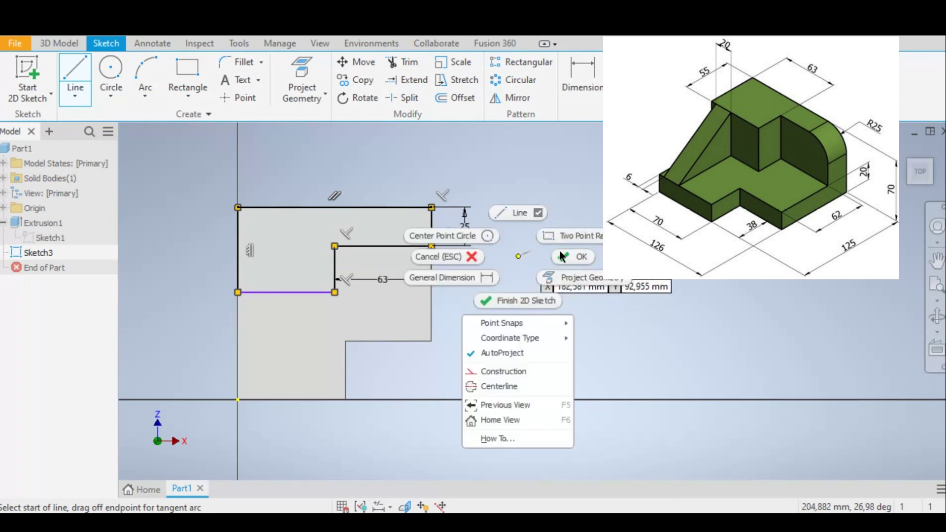
left_click(574, 257)
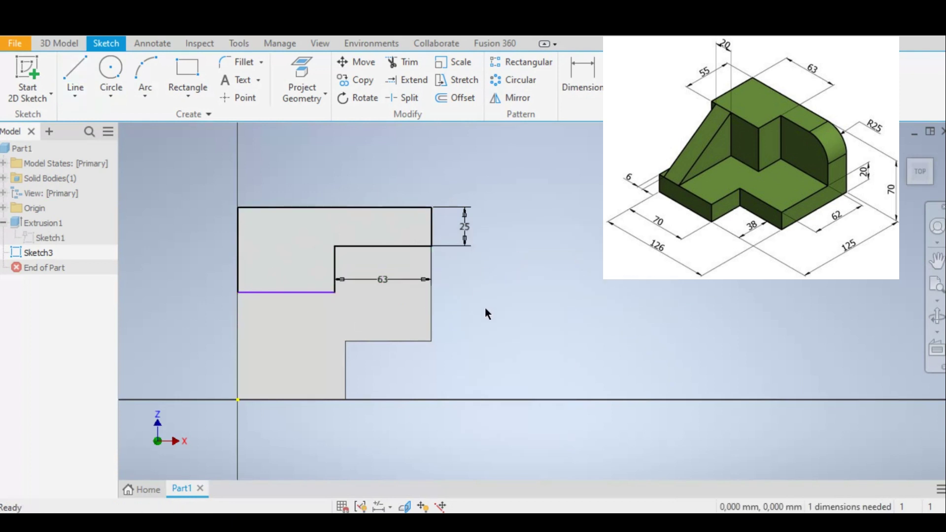
Step: Finish the sketch and extrude the stepped rear profile 50 mm upward, joined to the base plate
left_click(911, 184)
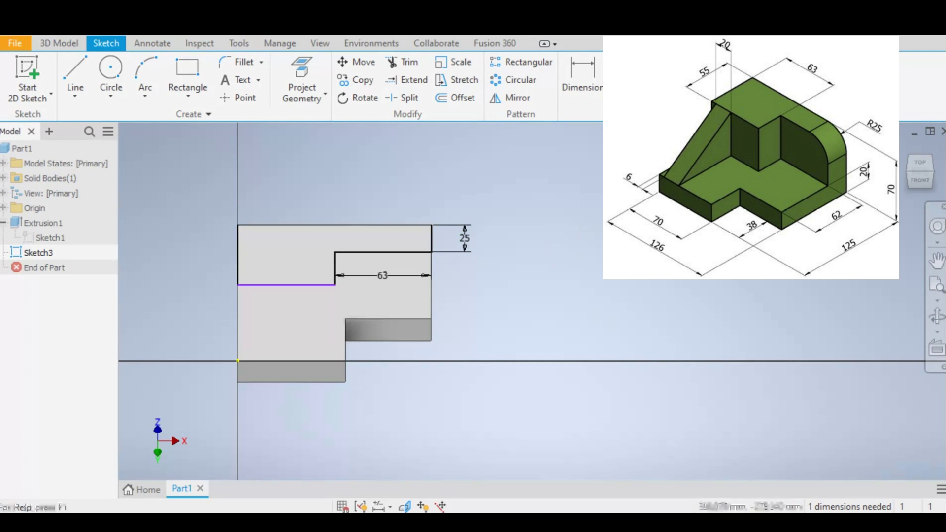
left_click(853, 81)
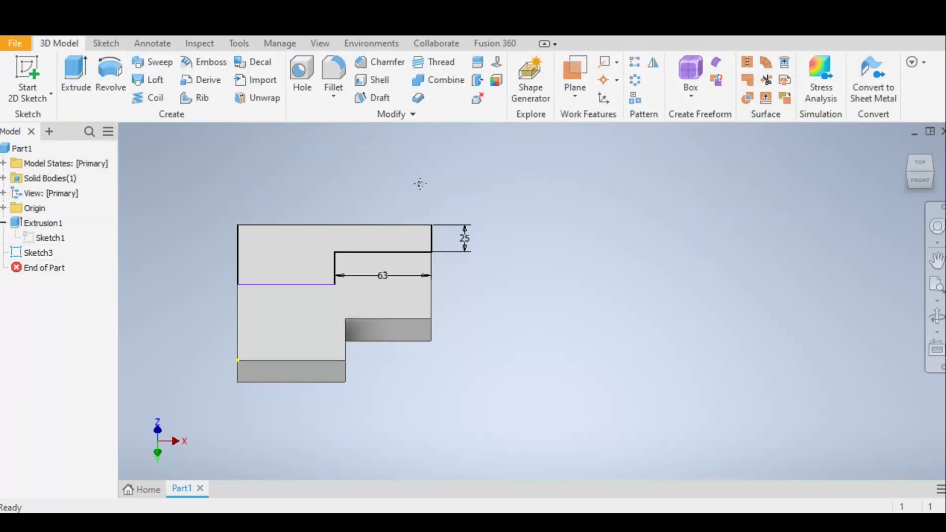
middle_click_drag(419, 182, 446, 193)
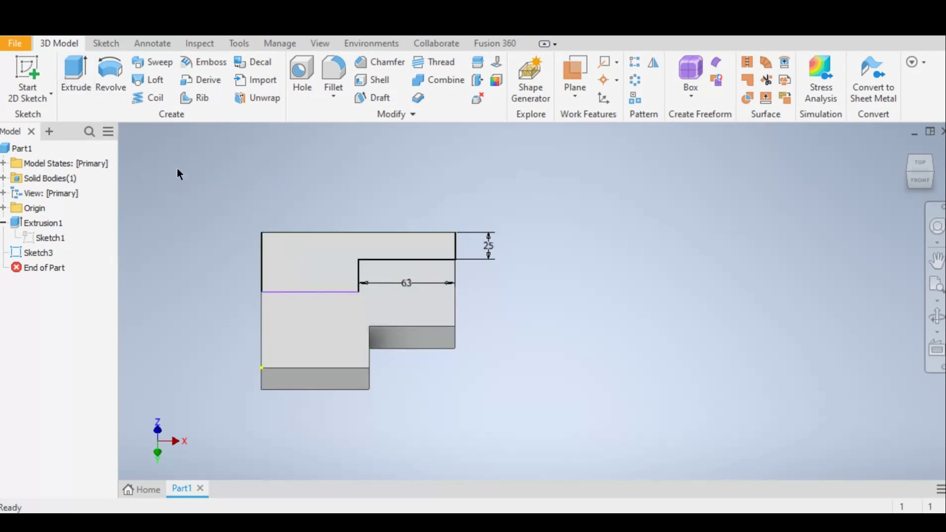
left_click(76, 71)
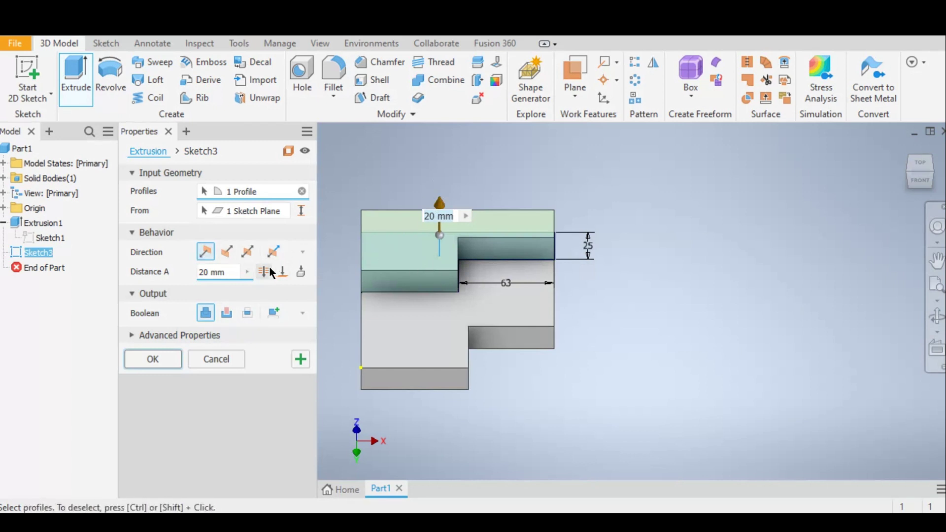
left_click(207, 272)
left_click(203, 273)
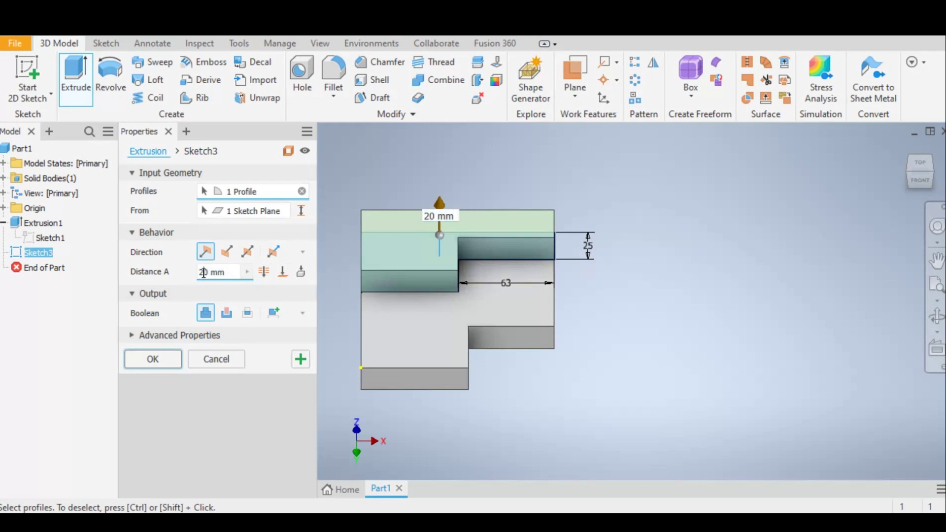
key("BackSpace")
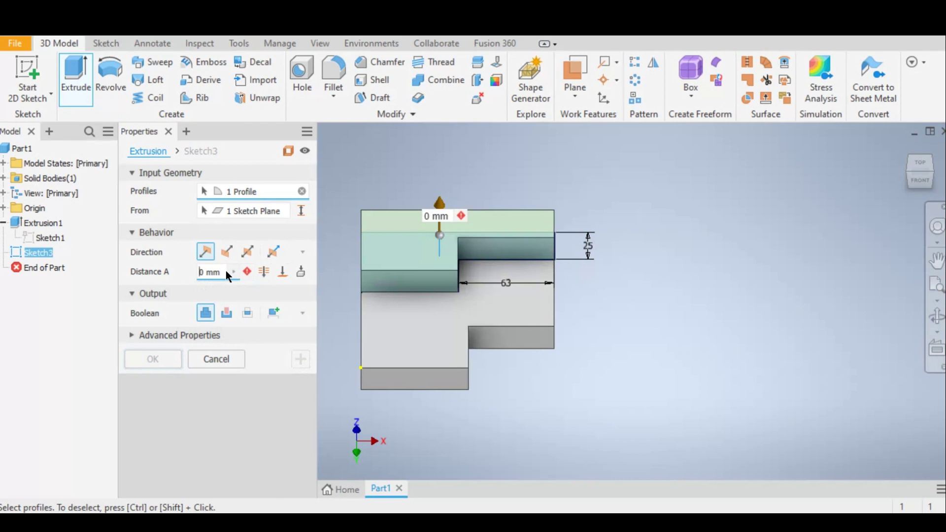
type("5")
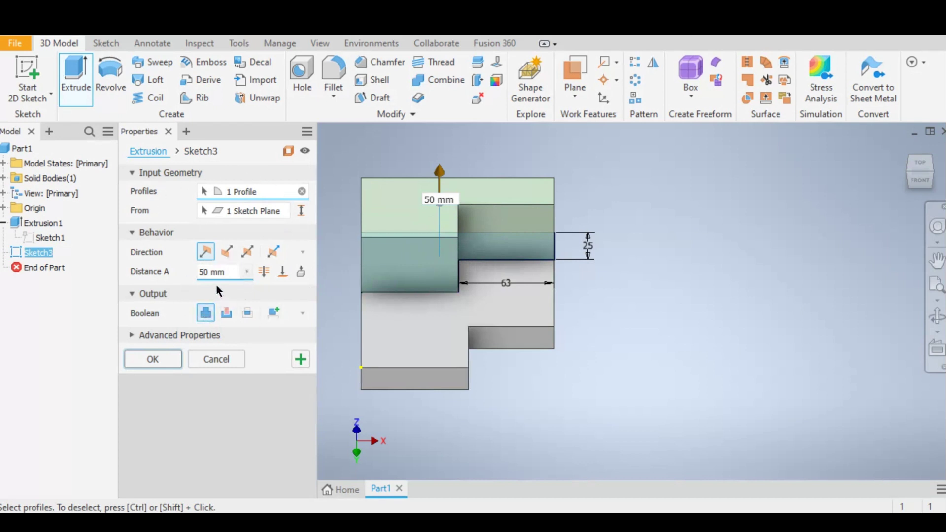
left_click(153, 359)
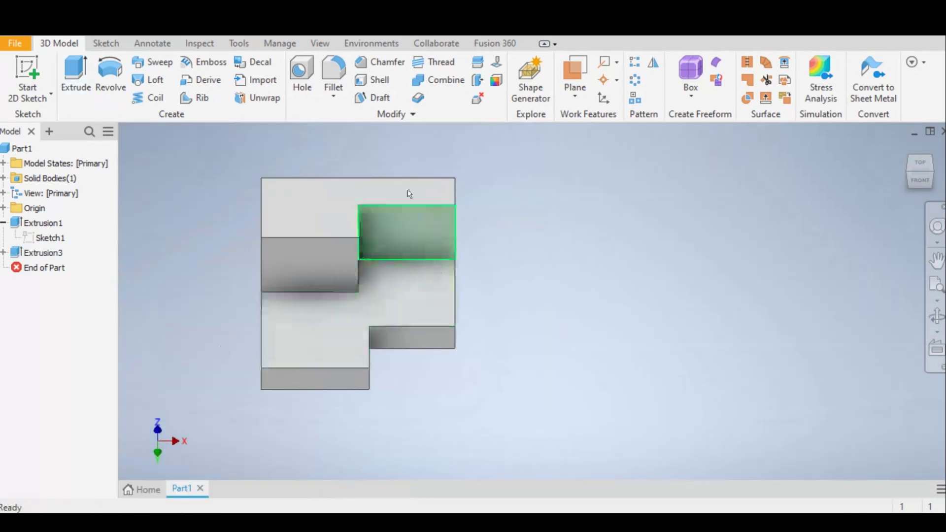
Step: Fillet the upper outer edge at the right end of the thin rear wall with a 25 mm radius
middle_click_drag(488, 335, 526, 348)
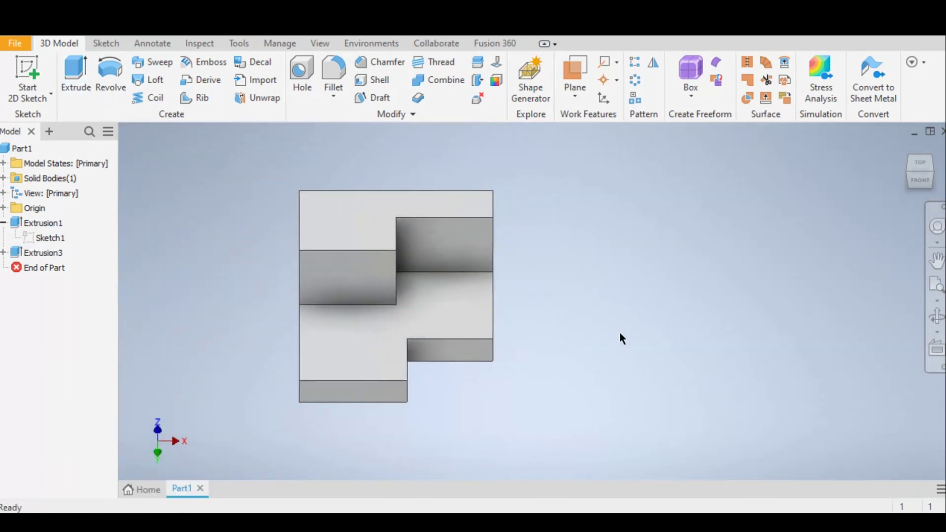
left_click(918, 180)
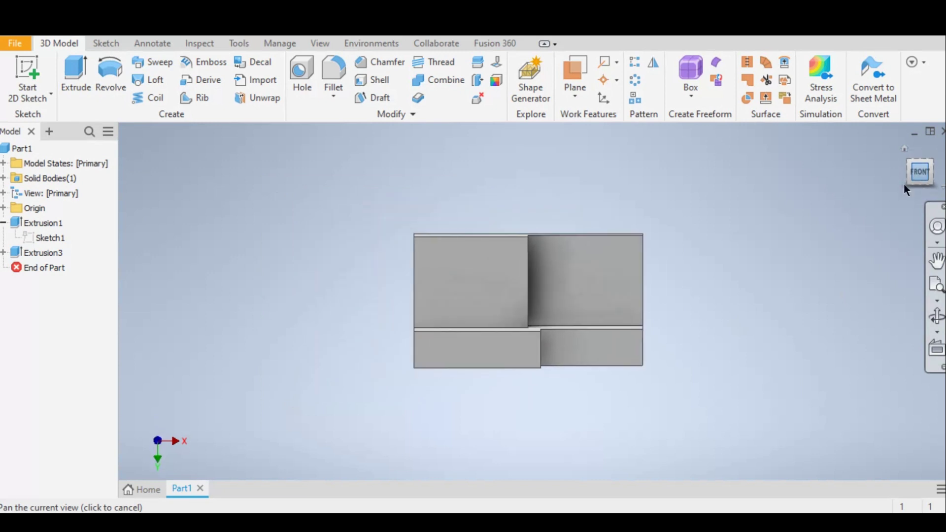
middle_click_drag(662, 331, 572, 331)
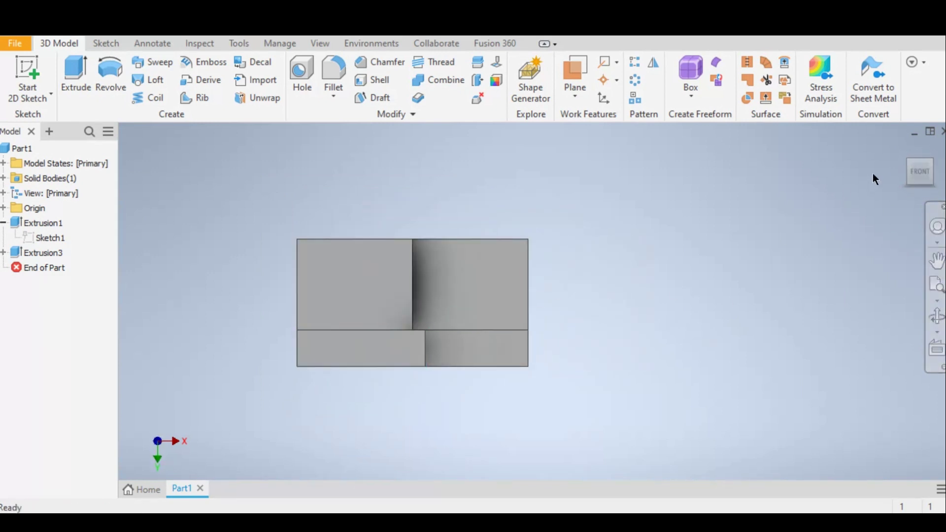
left_click_drag(918, 173, 895, 204)
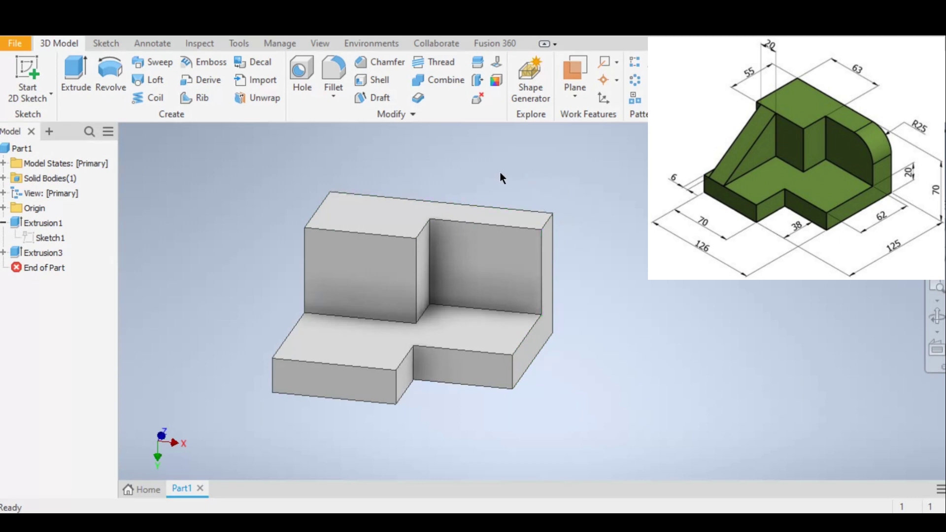
middle_click_drag(501, 174, 450, 182)
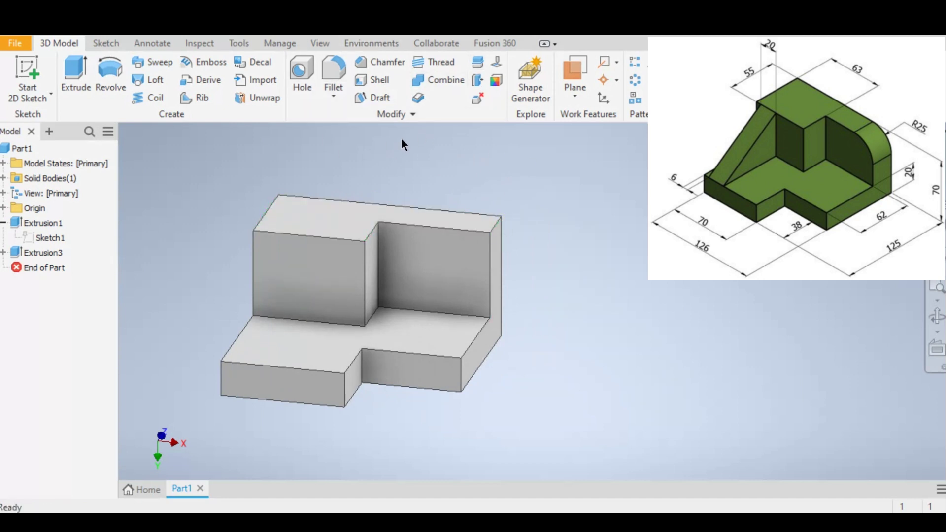
left_click(331, 61)
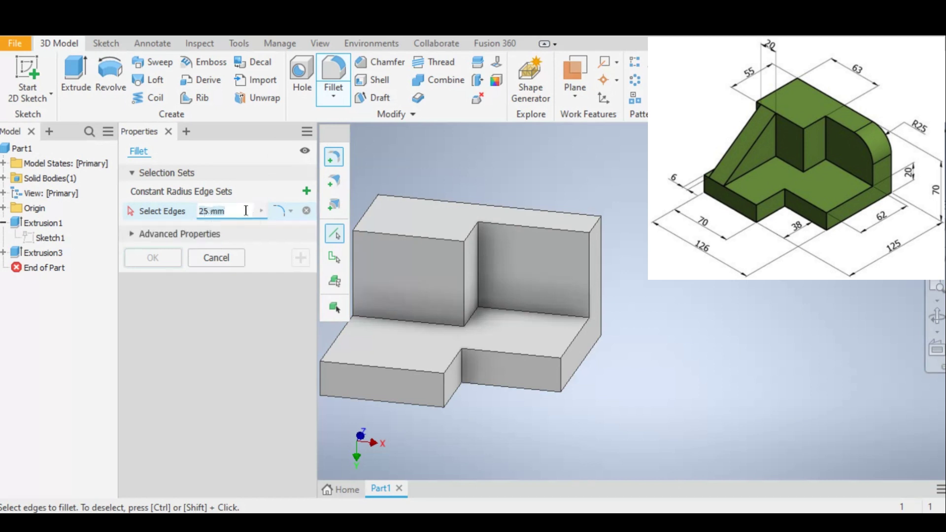
left_click(596, 226)
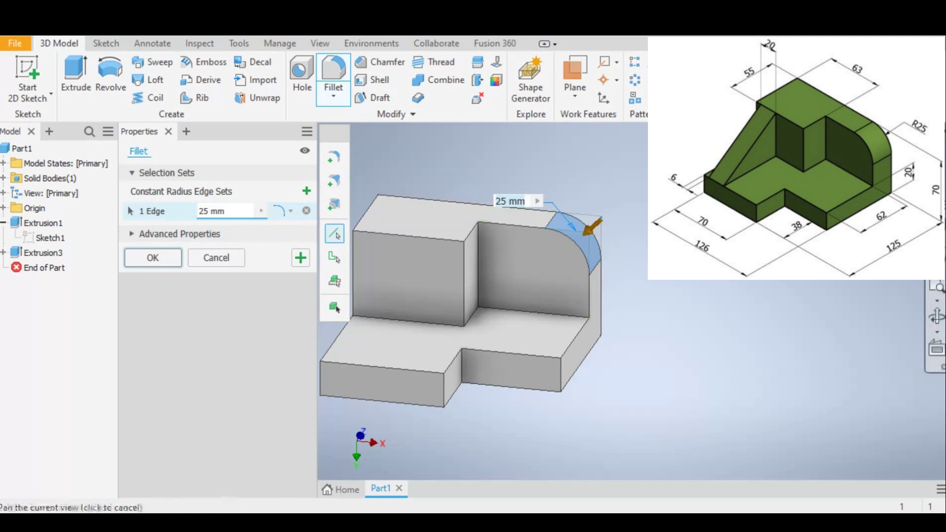
left_click(908, 165)
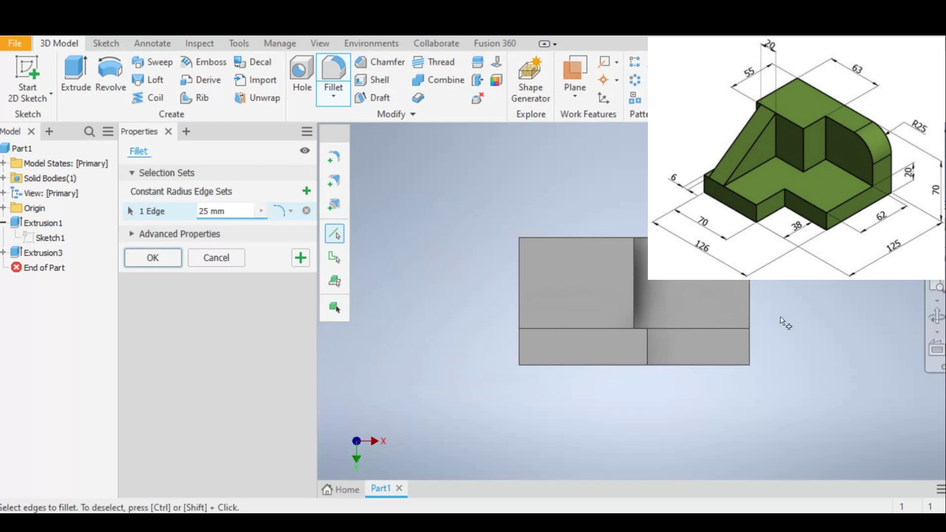
left_click_drag(782, 322, 646, 334)
key("Escape")
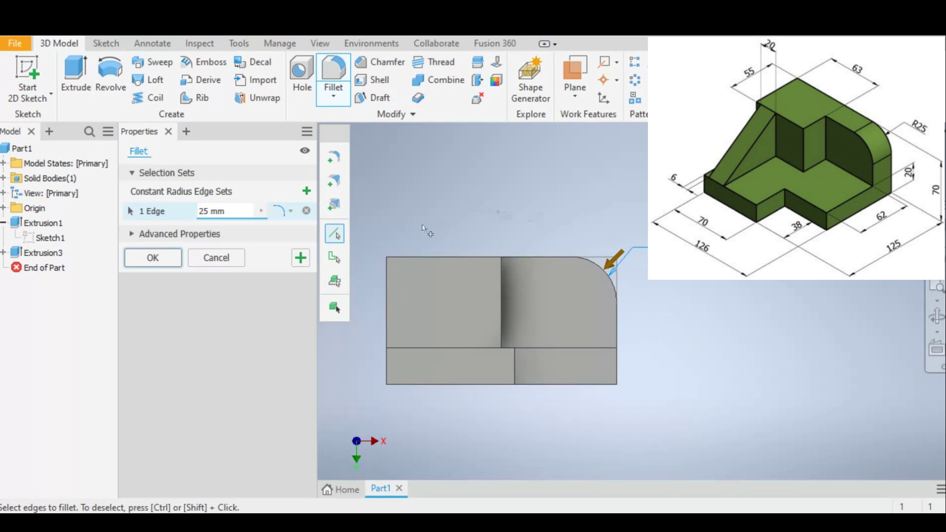
left_click(156, 258)
Step: Start a new sketch on the L-shaped left side face of the bracket
left_click(937, 317)
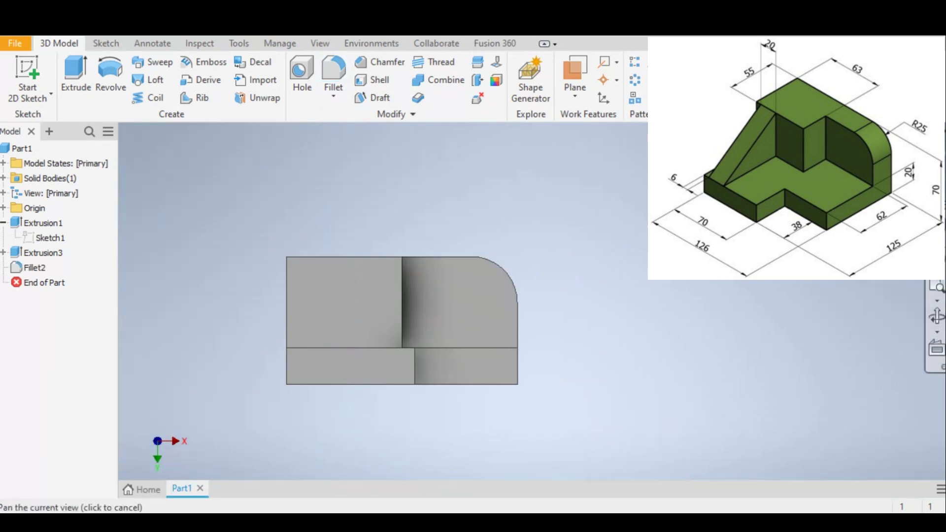
key("F6")
key("Escape")
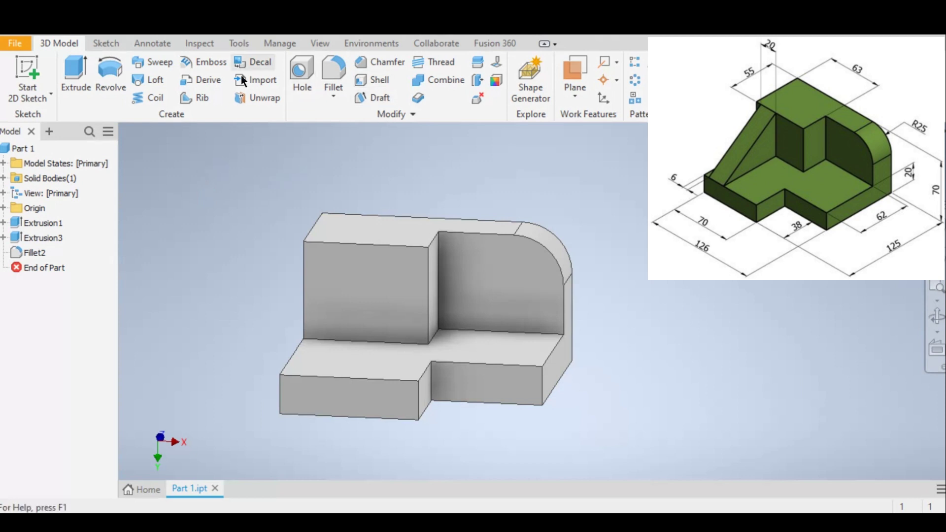
left_click(32, 69)
left_click(937, 317)
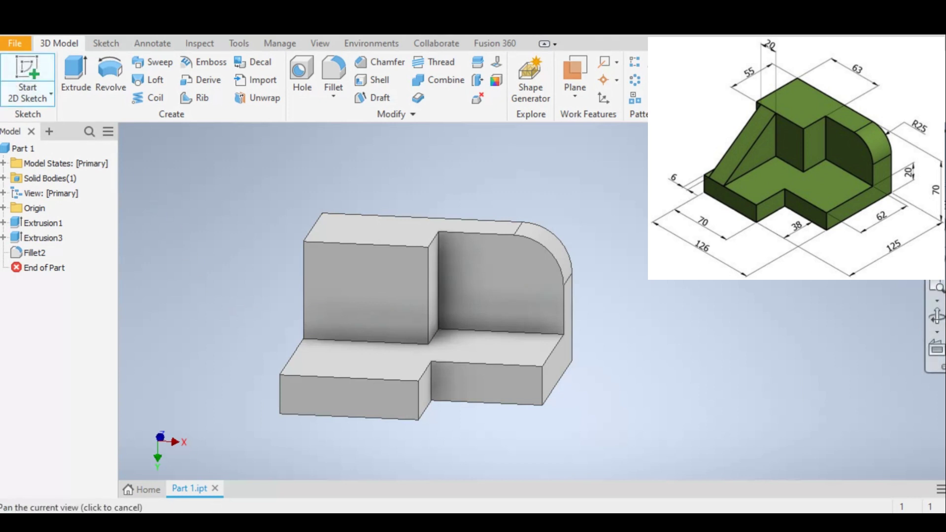
middle_click_drag(394, 318, 478, 328, "shift")
key("Escape")
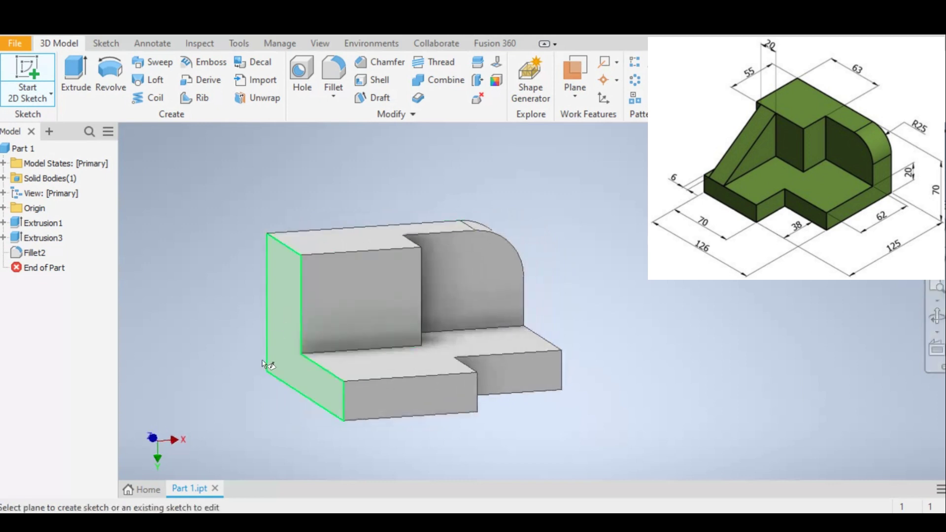
left_click(296, 363)
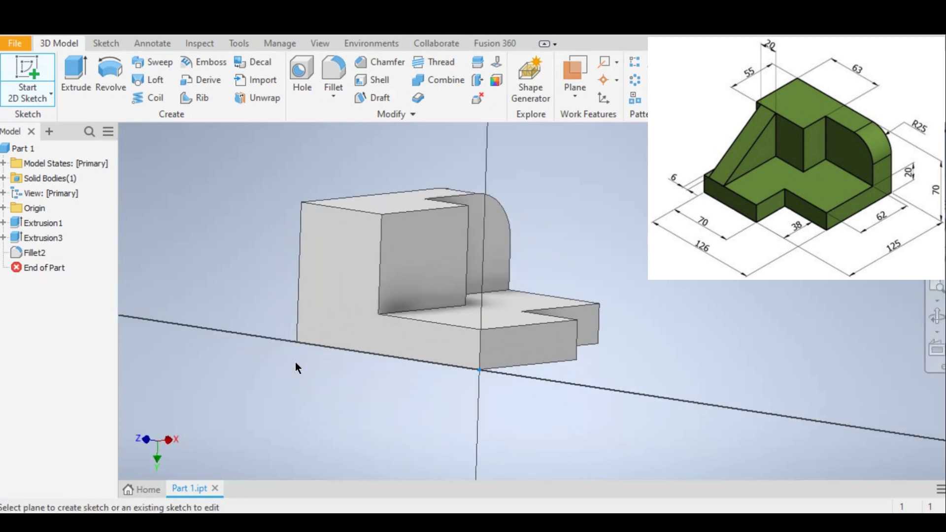
middle_click_drag(385, 325, 320, 392)
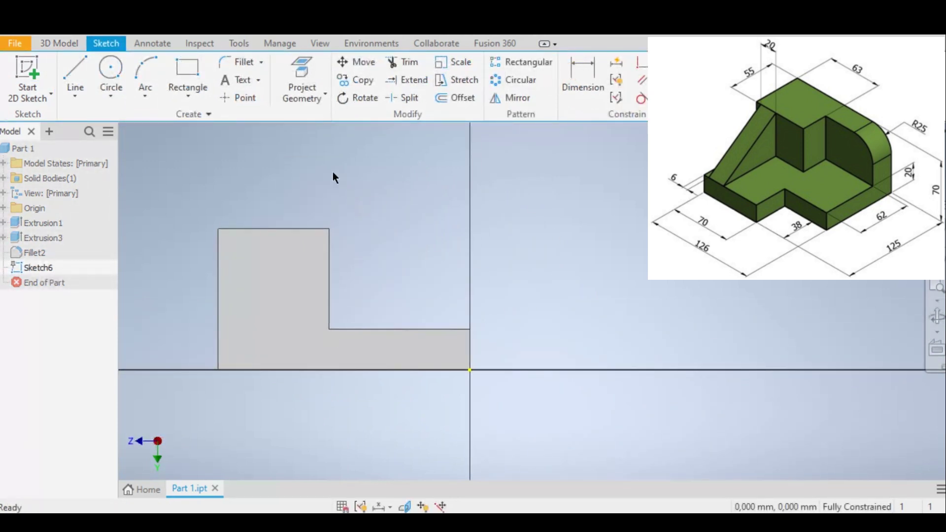
Step: Draw a closed triangle from the block's upper front corner to the plate's upper front corner, the inner corner and back
left_click(77, 68)
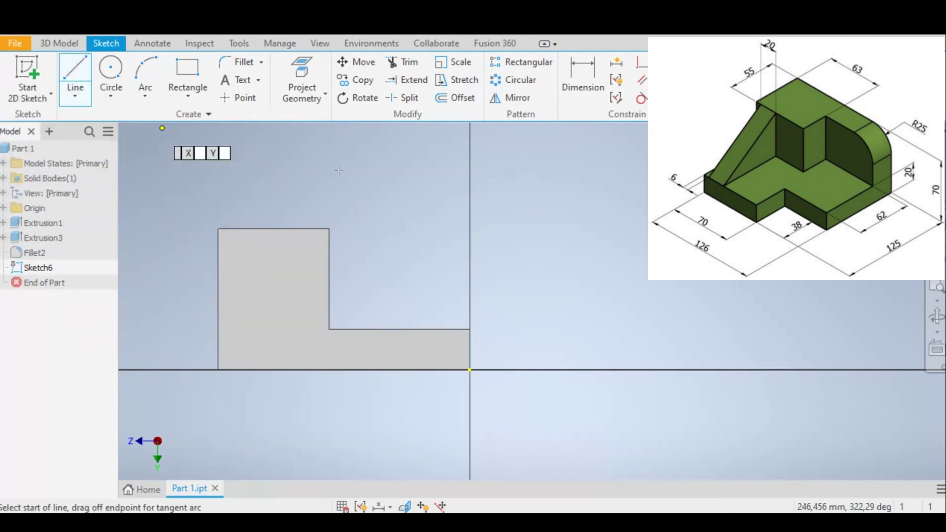
left_click(330, 228)
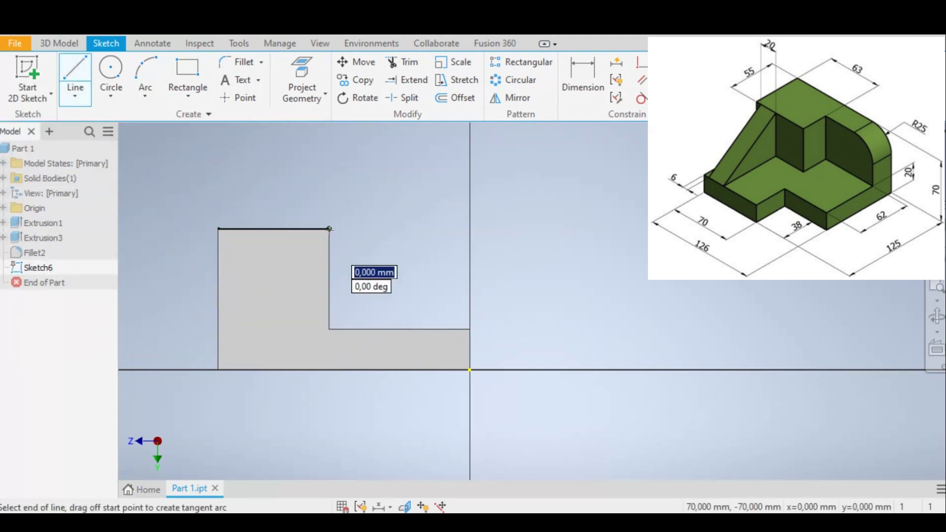
left_click(470, 328)
left_click(329, 329)
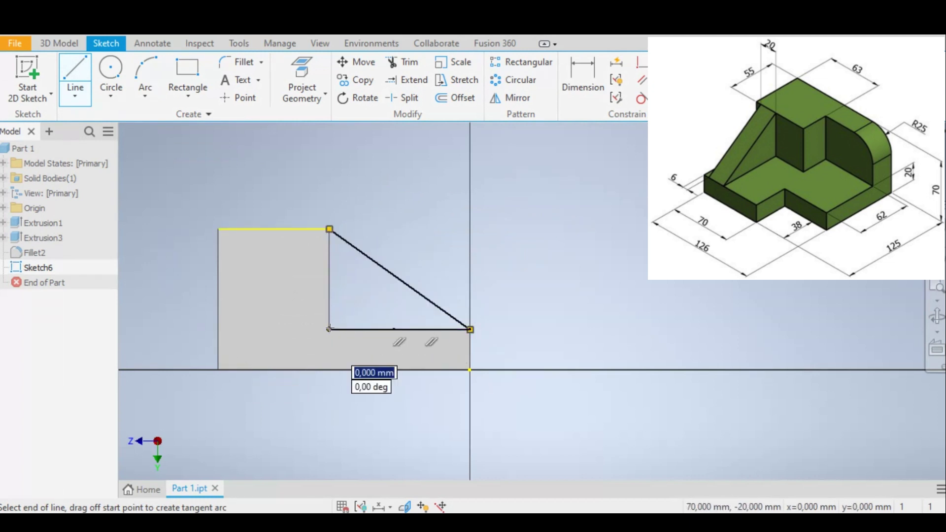
left_click(330, 229)
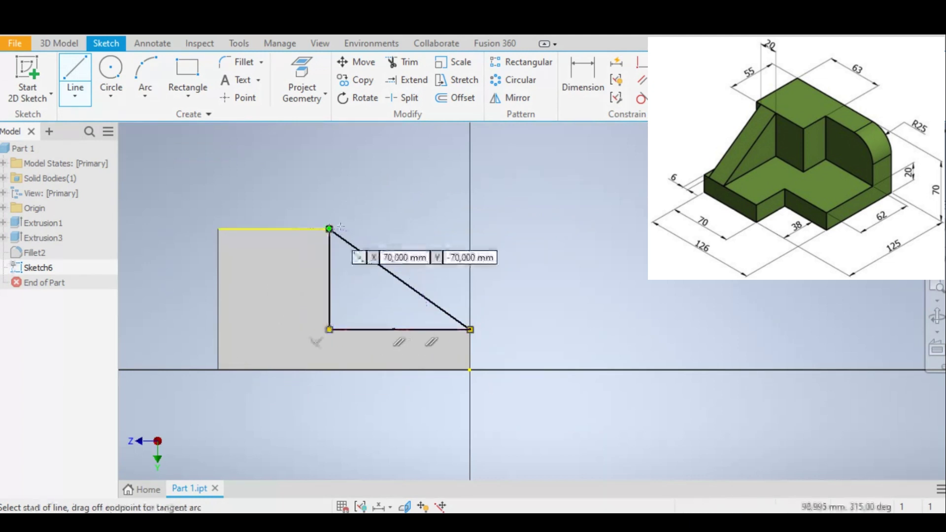
right_click(520, 245)
left_click(571, 244)
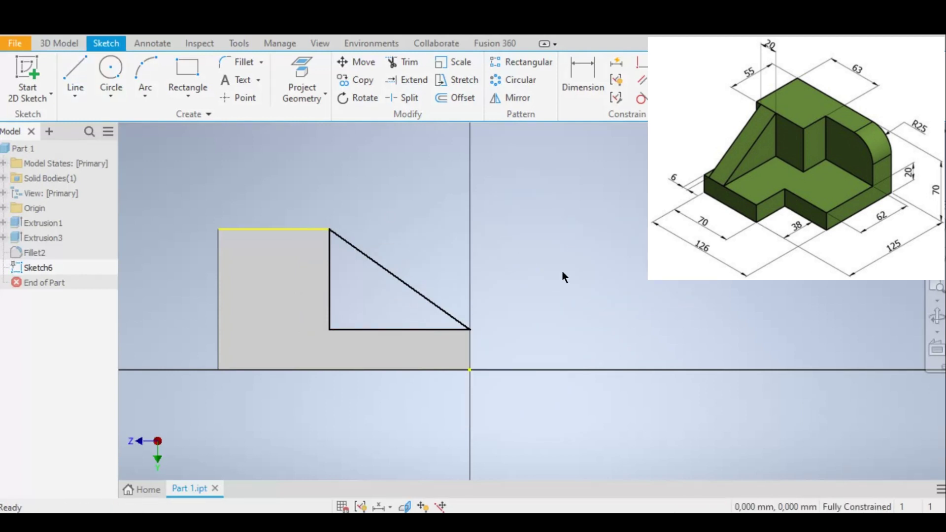
Step: Finish the sketch and set up an extrusion of the triangular profile, flipped into the part with a distance of 26 mm
left_click(855, 79)
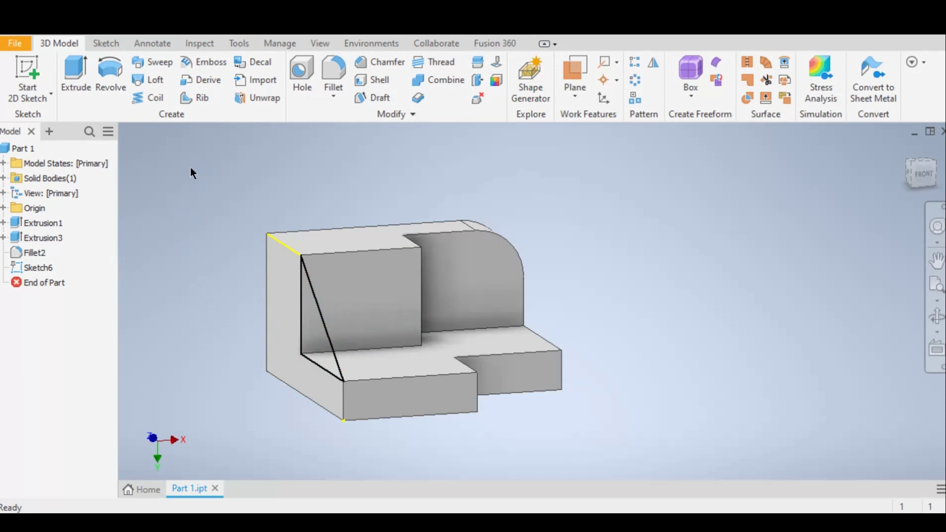
left_click(77, 66)
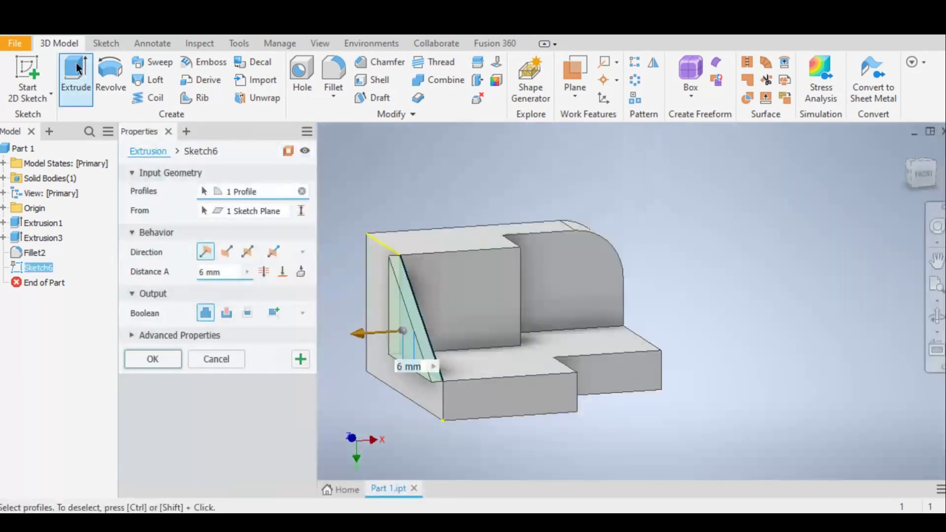
left_click(227, 256)
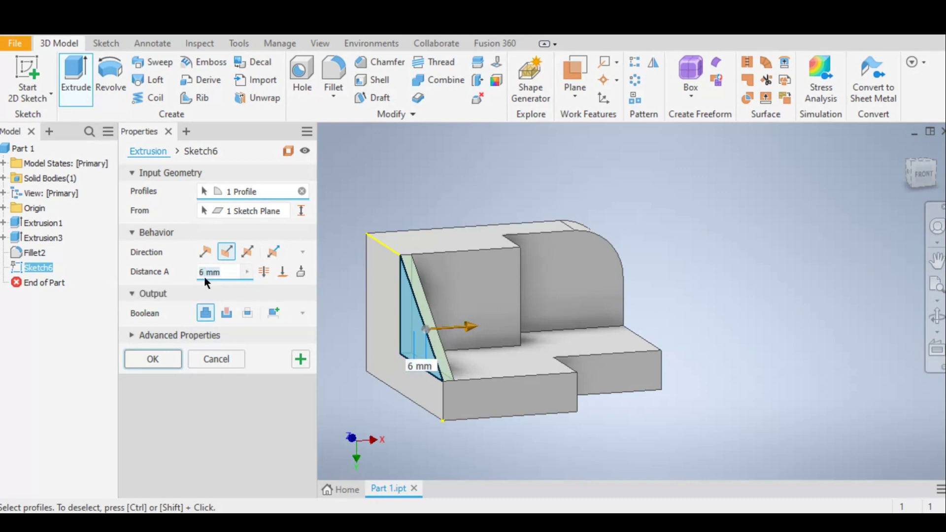
type("26")
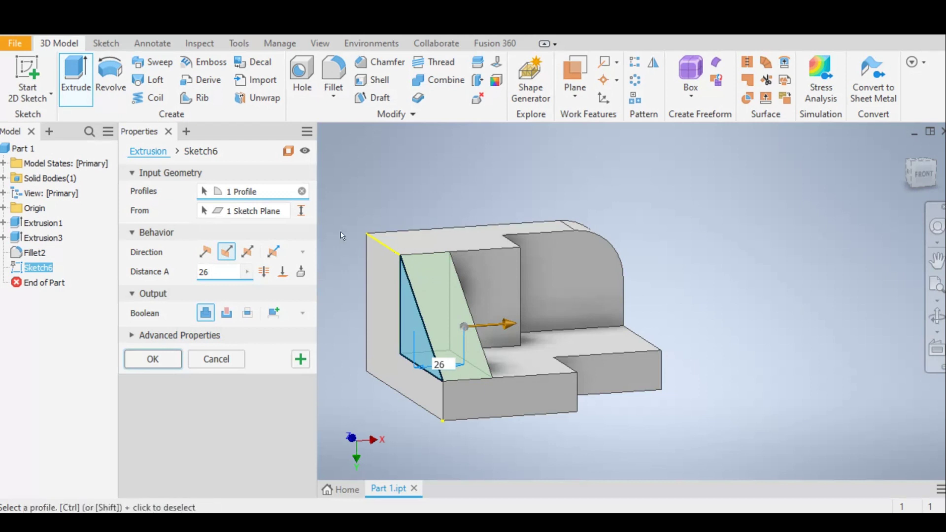
Step: Try an asymmetric extrusion of the triangular profile with distances of -6 and 20 mm
left_click(273, 251)
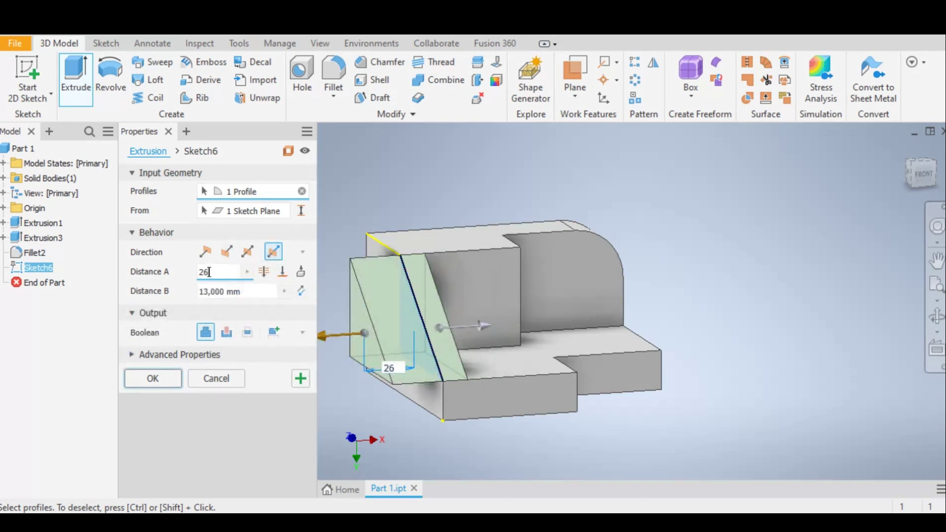
type("-6")
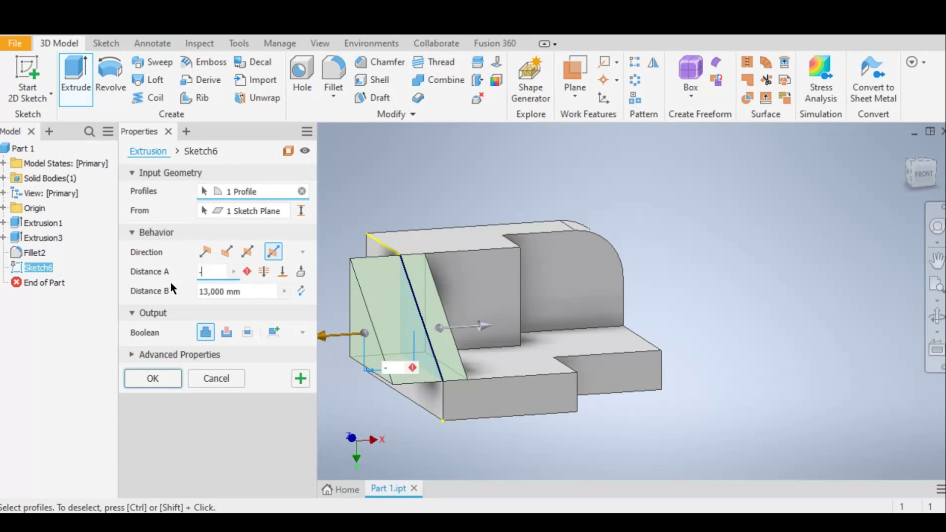
left_click(217, 289)
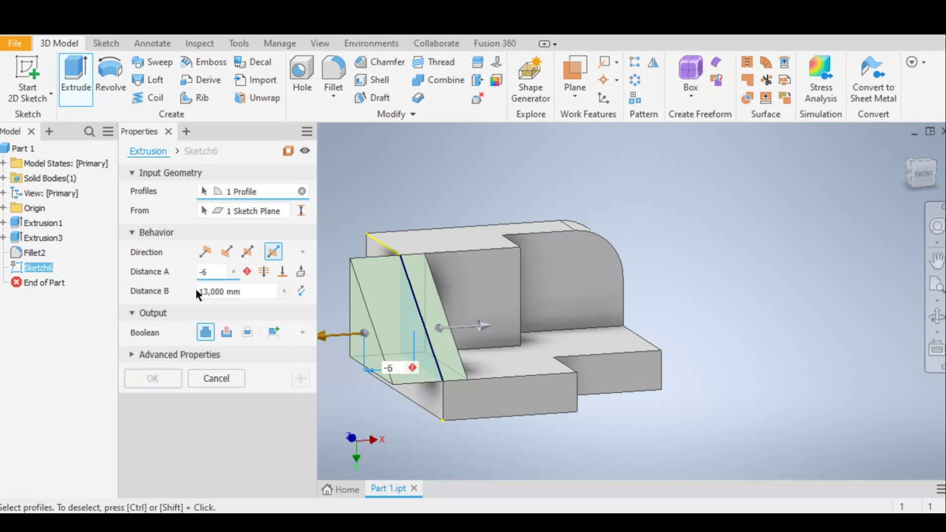
type("20")
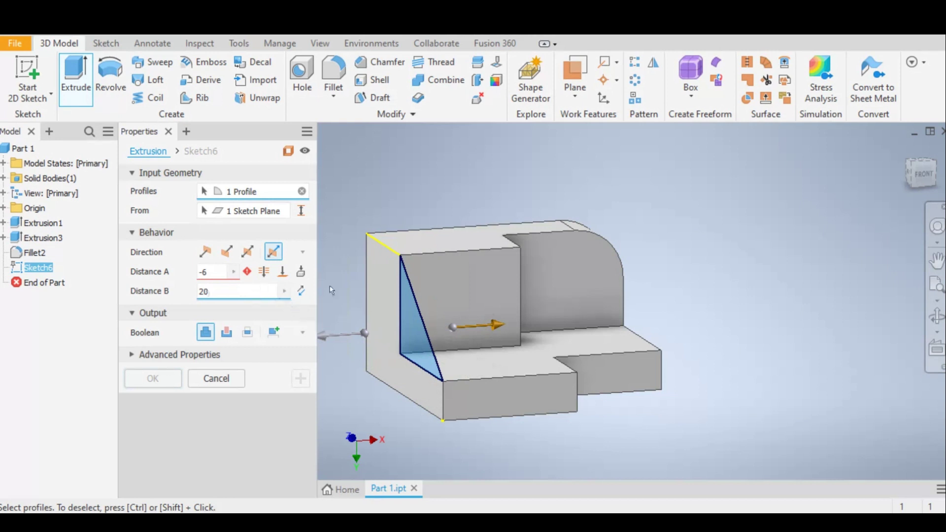
Step: Extrude the triangular profile 26 mm into the part in the flipped direction, joined to the bracket
mouse_move(247, 275)
left_click(227, 252)
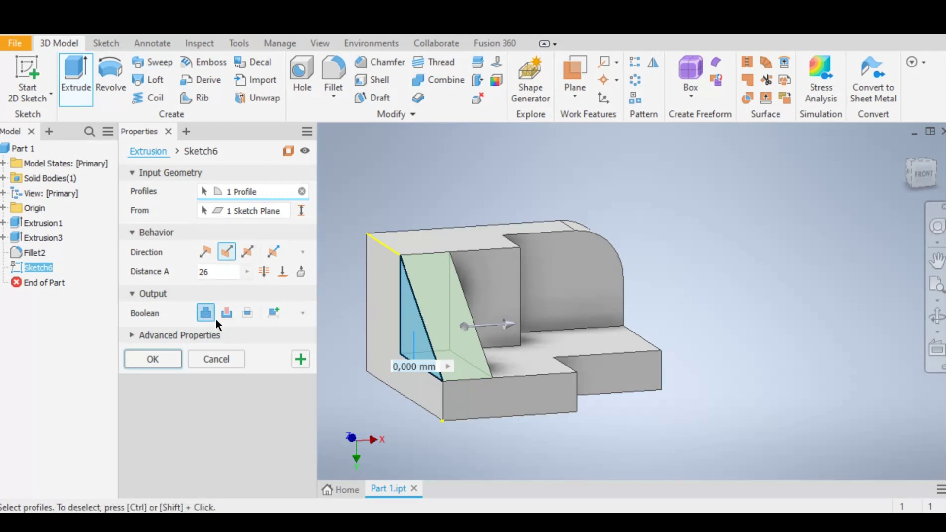
left_click(154, 360)
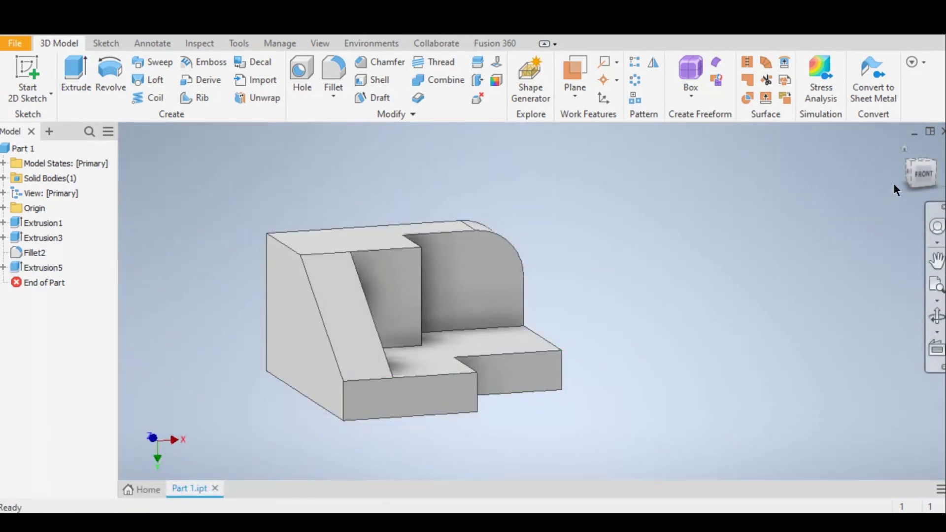
Step: Start a new sketch on the bracket's left side face, which includes the rib's triangular side
left_click(909, 171)
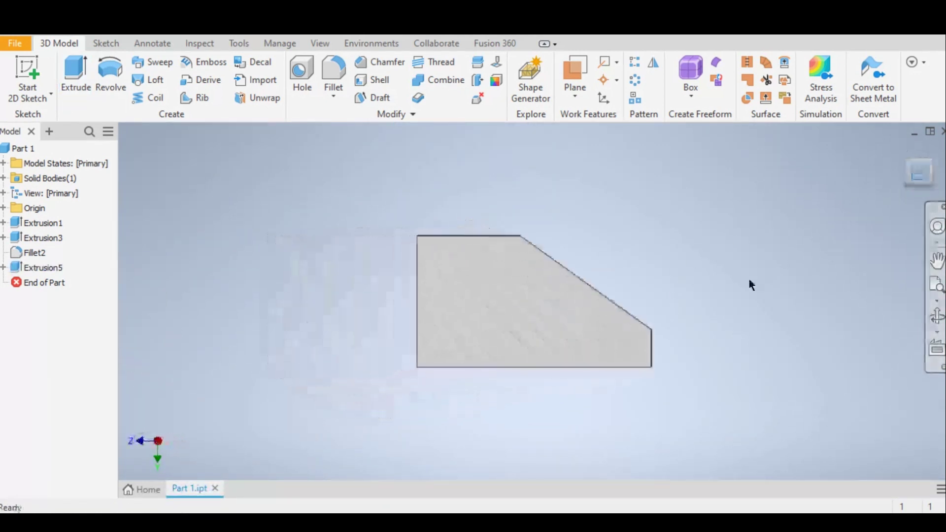
left_click(915, 173)
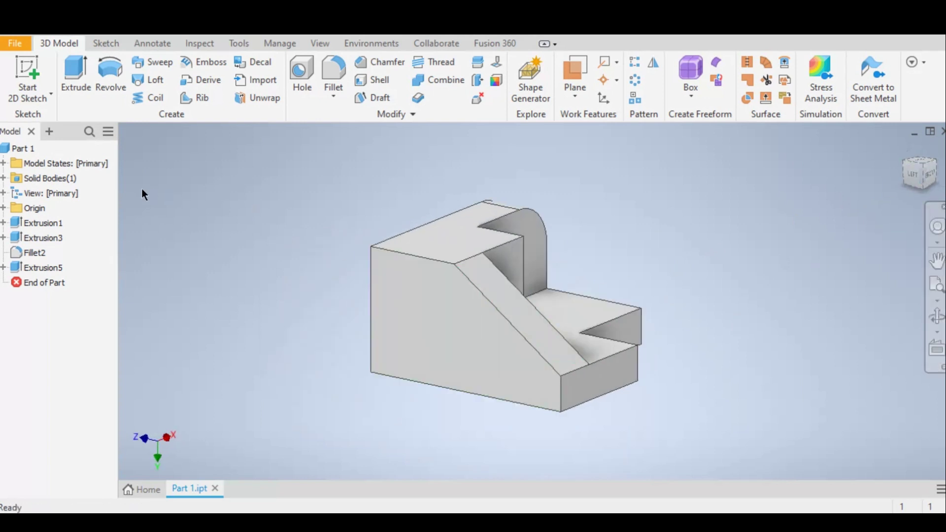
left_click(20, 66)
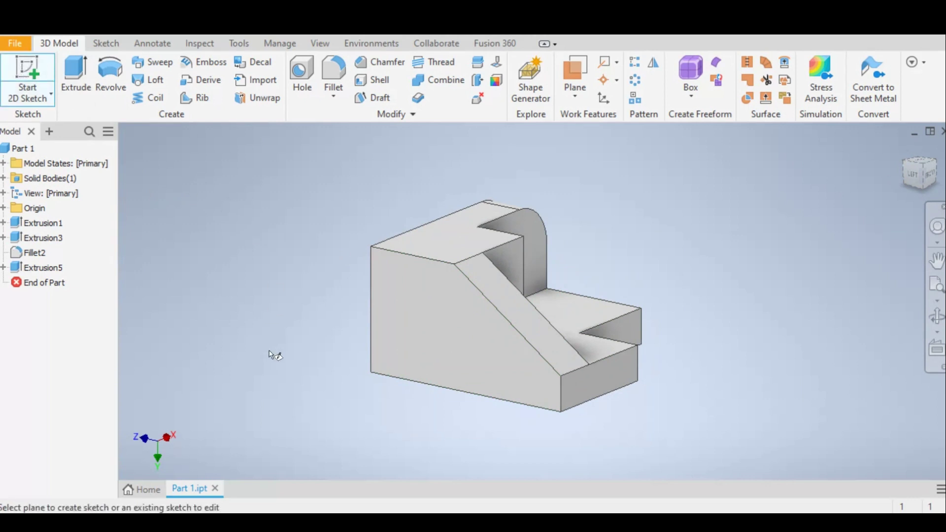
left_click(439, 347)
middle_click_drag(420, 335, 378, 403)
Step: Draw the triangle's sloped edge from the block's upper front corner to the plate's upper front corner, then its base to the inner corner
left_click(79, 68)
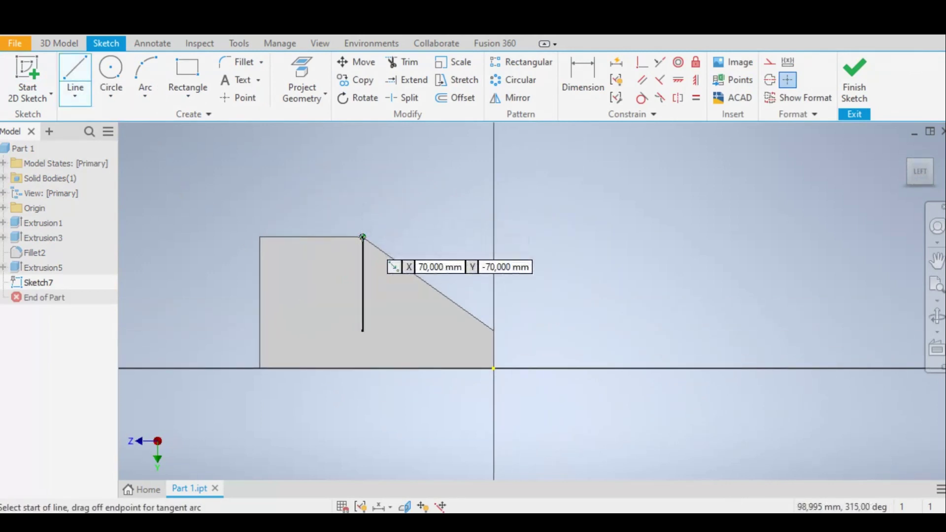
left_click(363, 237)
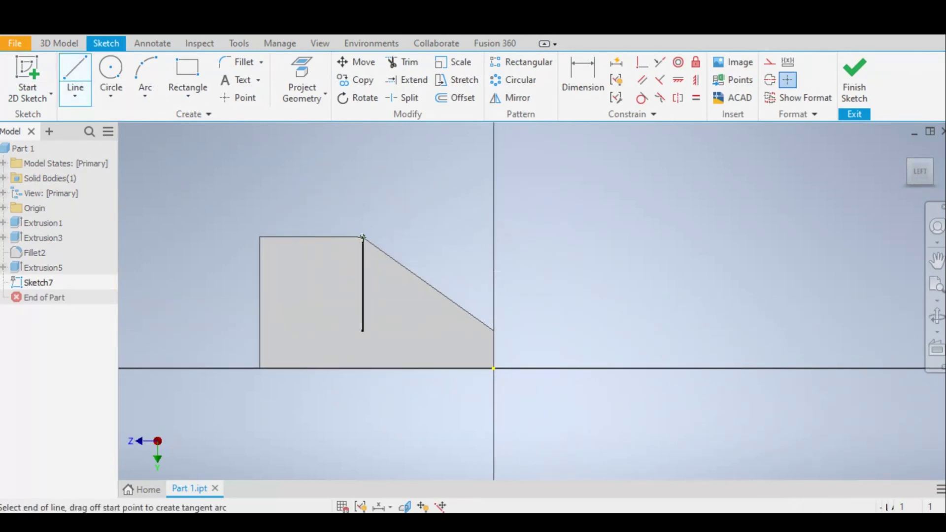
left_click(494, 331)
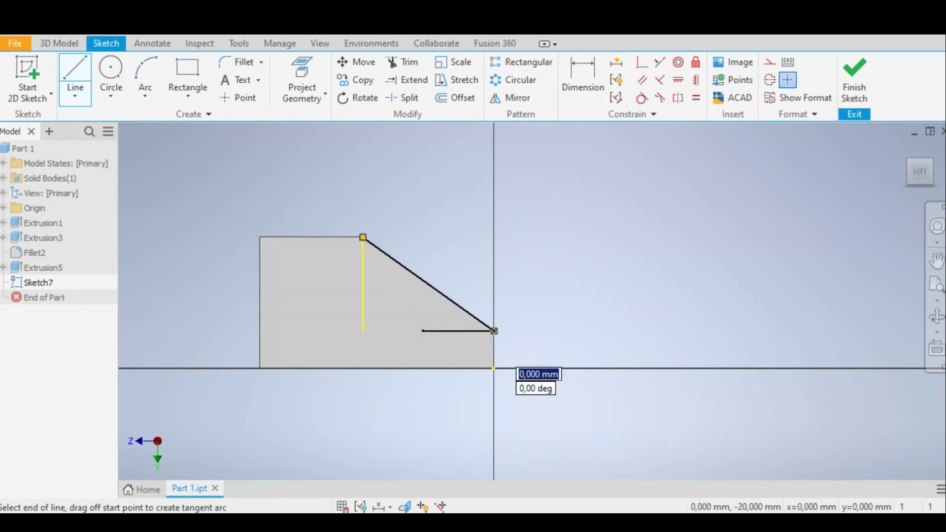
double_click(363, 330)
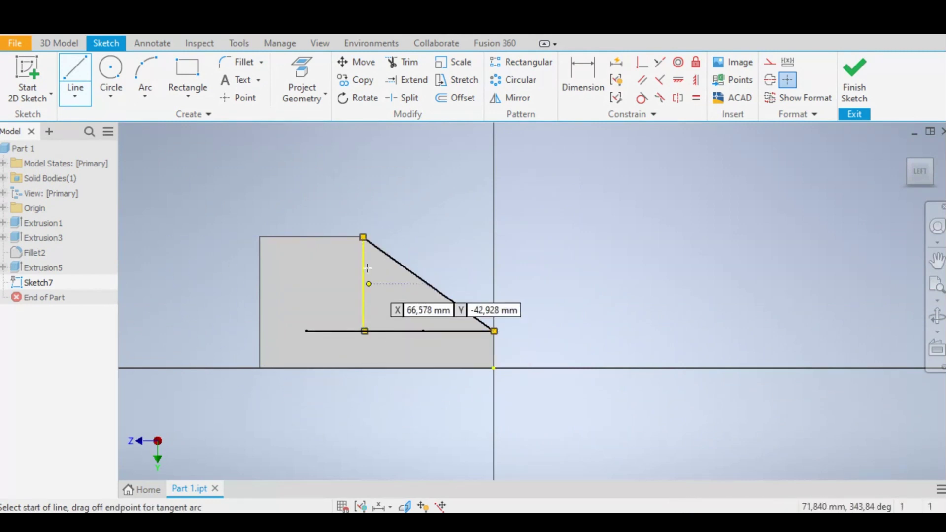
left_click(364, 237)
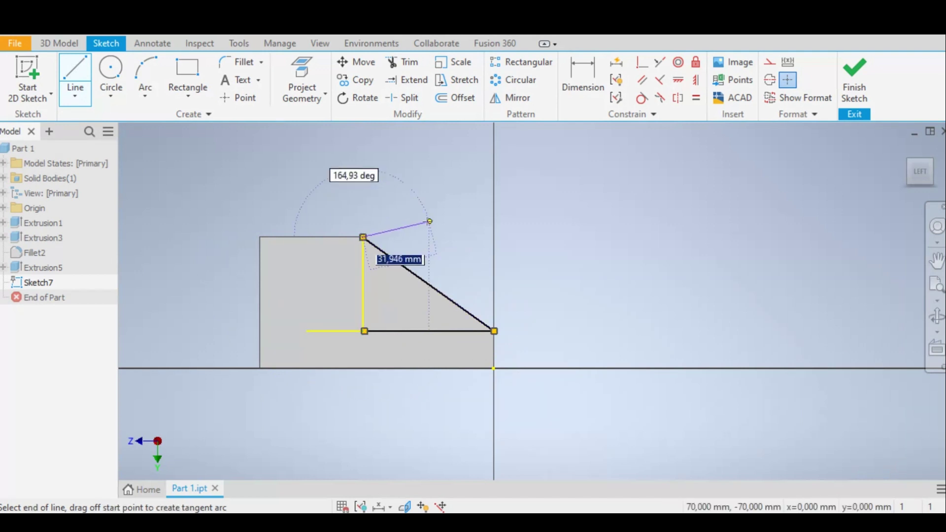
right_click(413, 218)
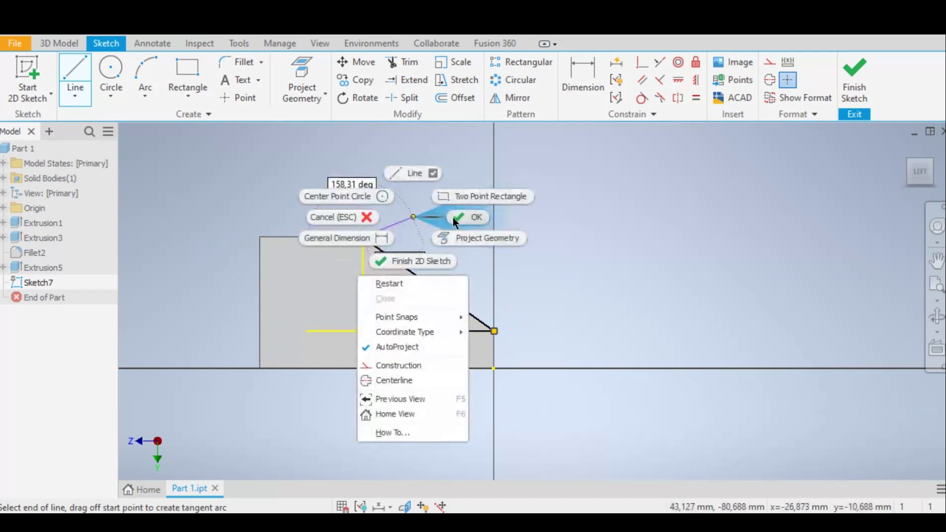
left_click(454, 221)
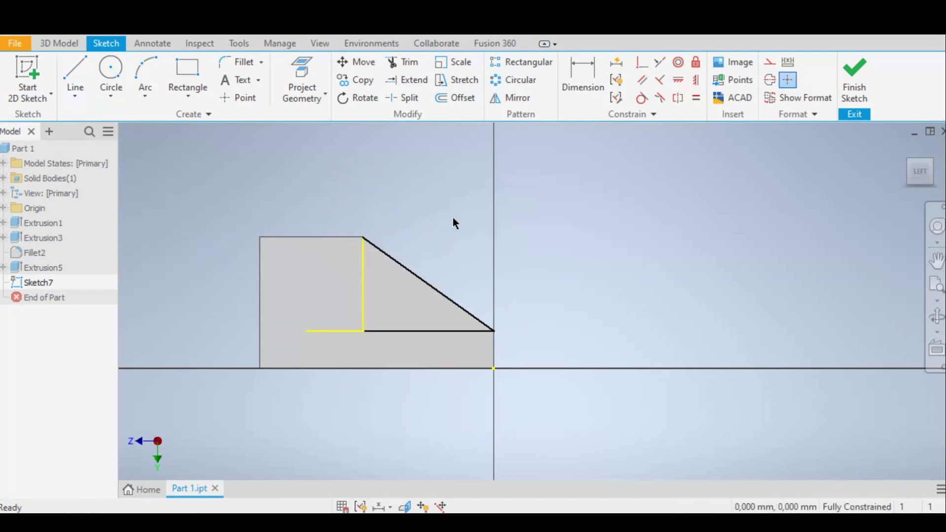
Step: Close the triangle with a line from the inner corner up to the block's upper front corner
left_click(75, 74)
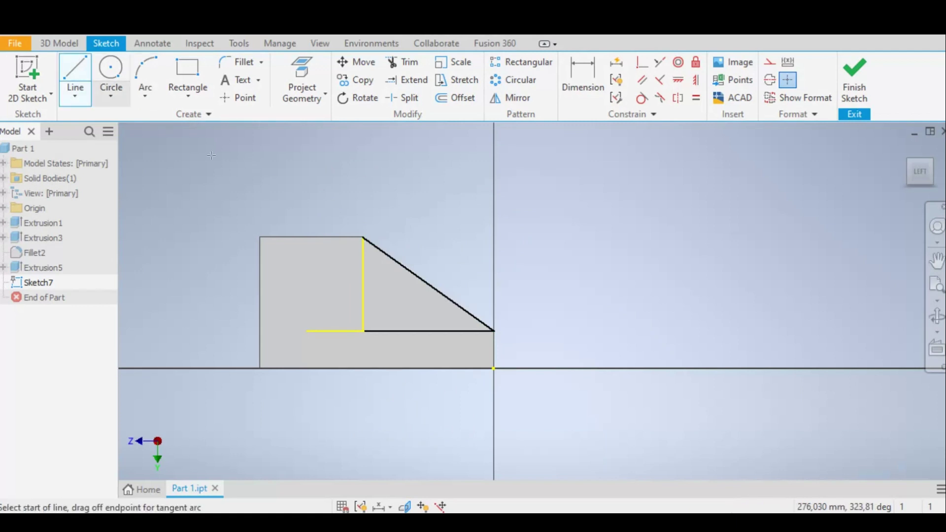
left_click(365, 331)
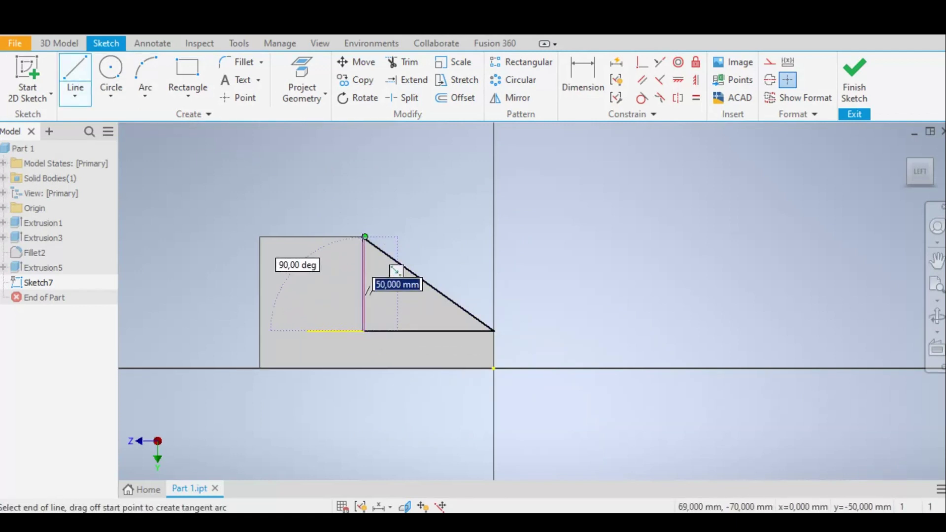
key("Return")
right_click(510, 238)
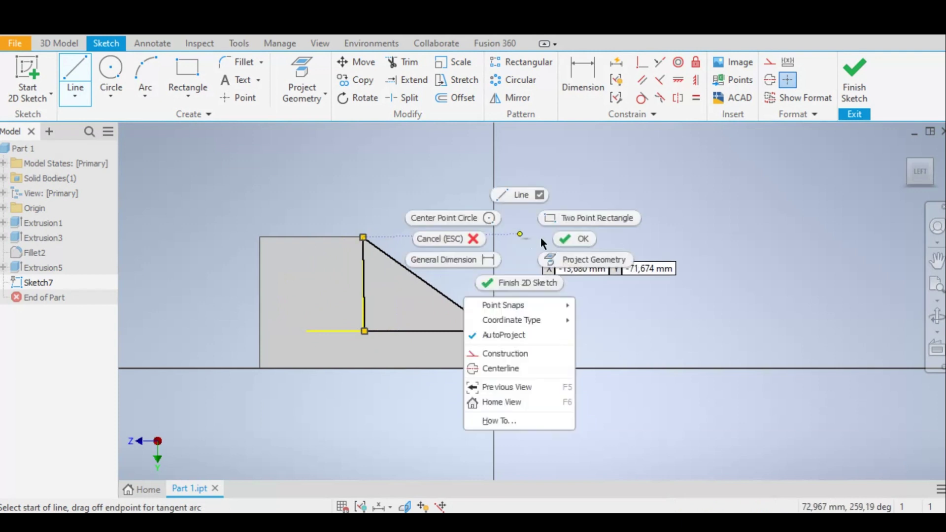
left_click(553, 239)
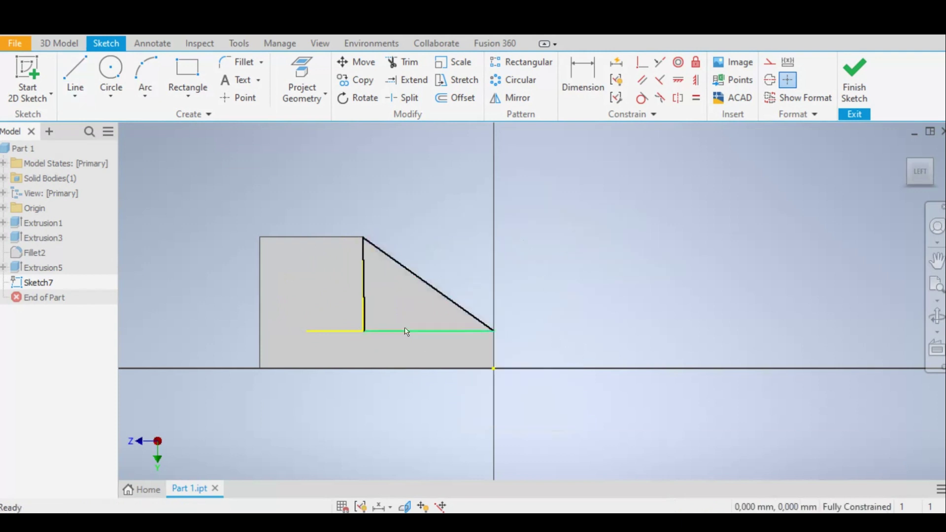
Step: Finish the sketch and select the triangular profile for a new extrusion
left_click(922, 174)
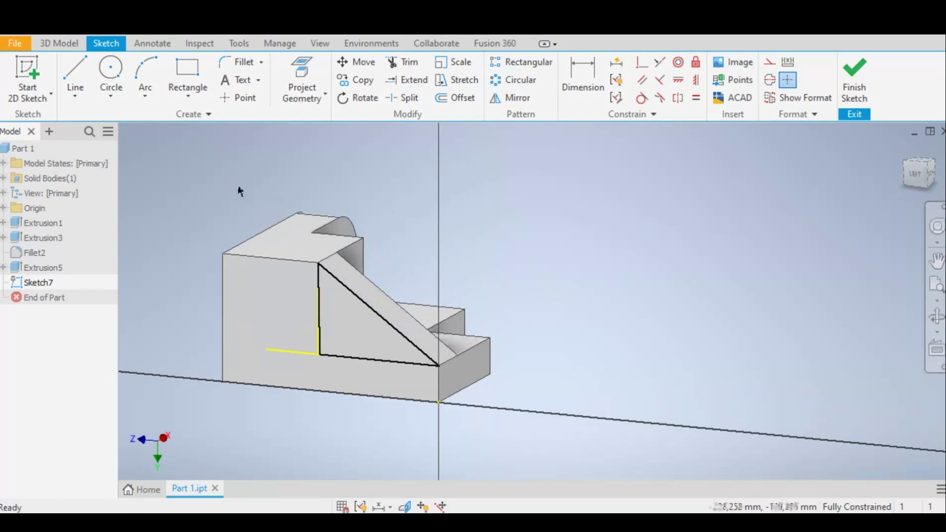
left_click(854, 71)
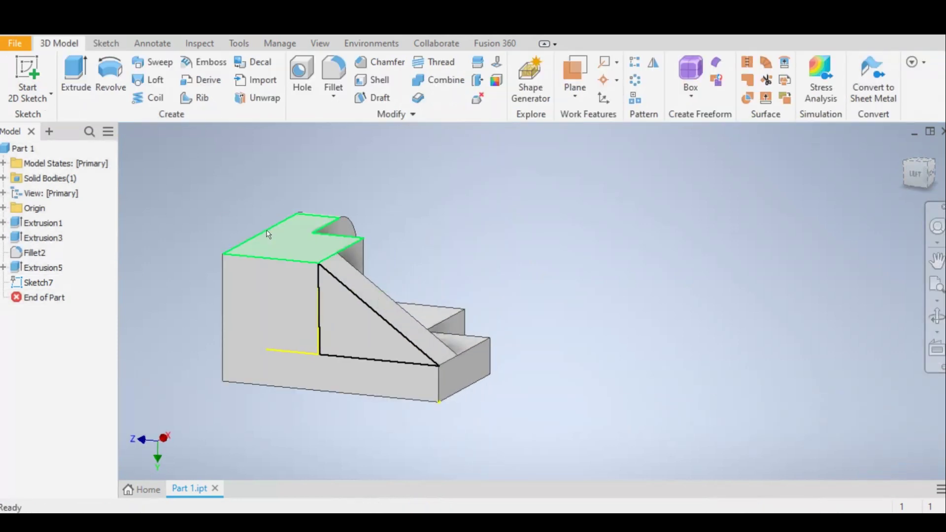
left_click(78, 71)
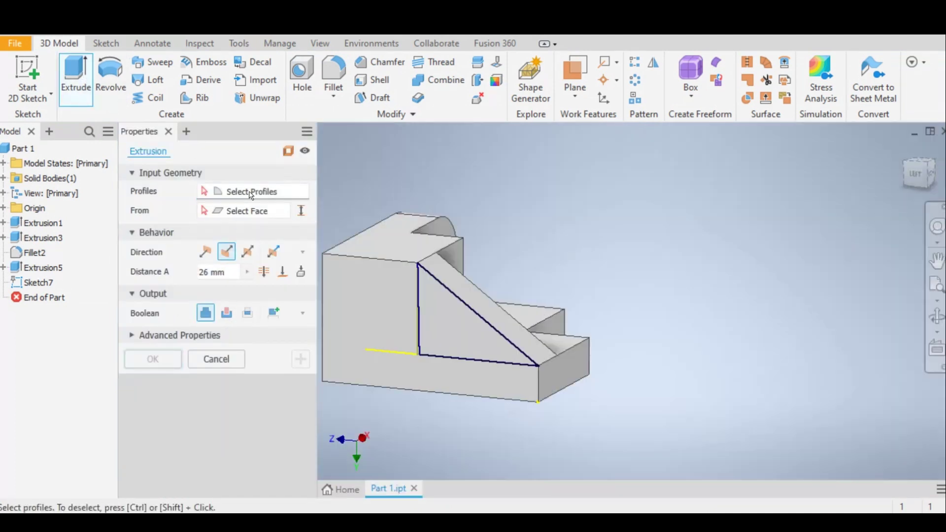
left_click(473, 349)
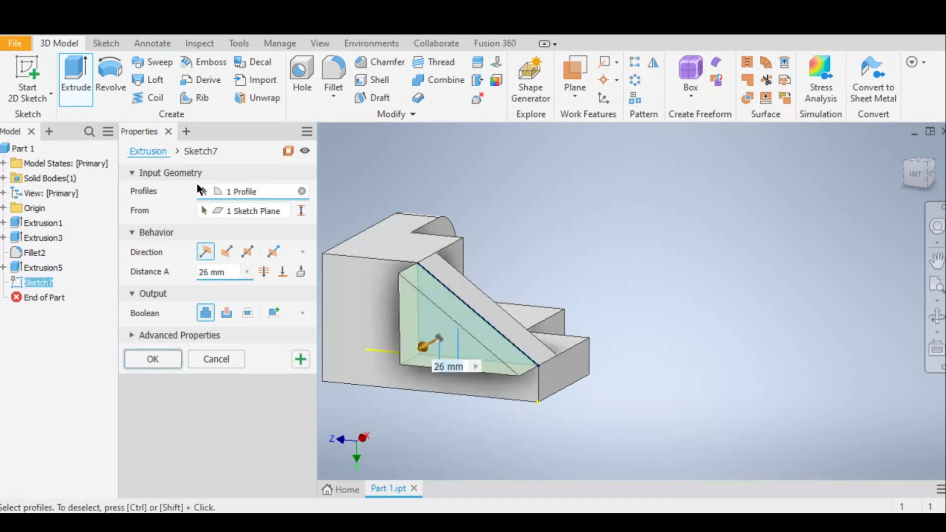
Step: Cut the triangular profile 6 mm into the part in the flipped direction
left_click(227, 313)
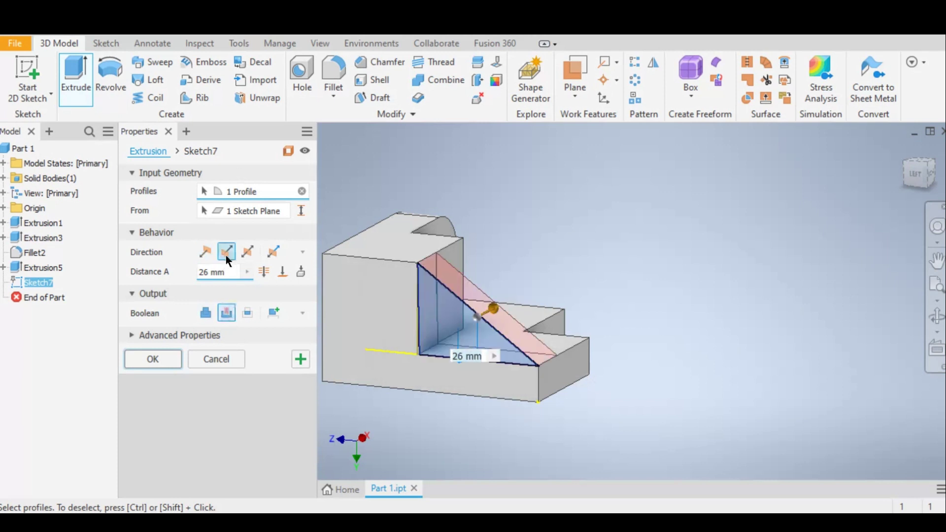
left_click(205, 272)
type("6")
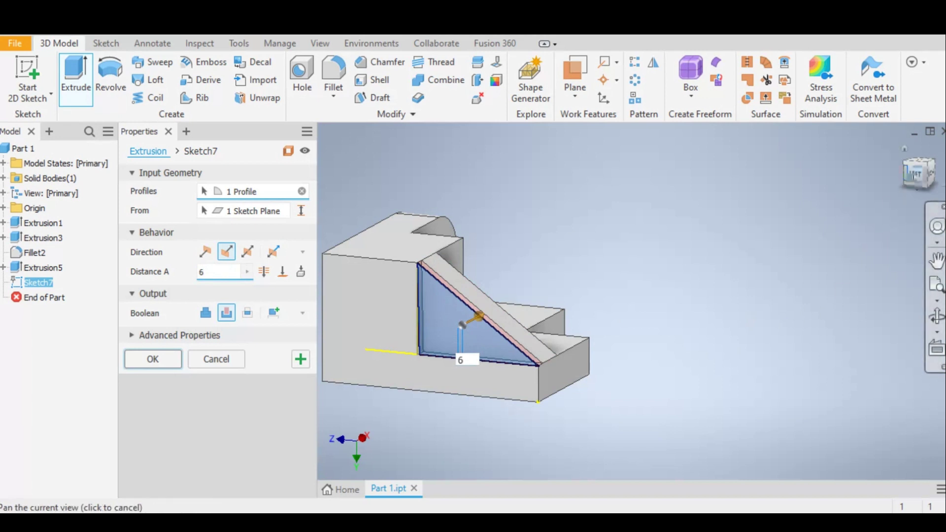
middle_click_drag(458, 317, 498, 291, "shift")
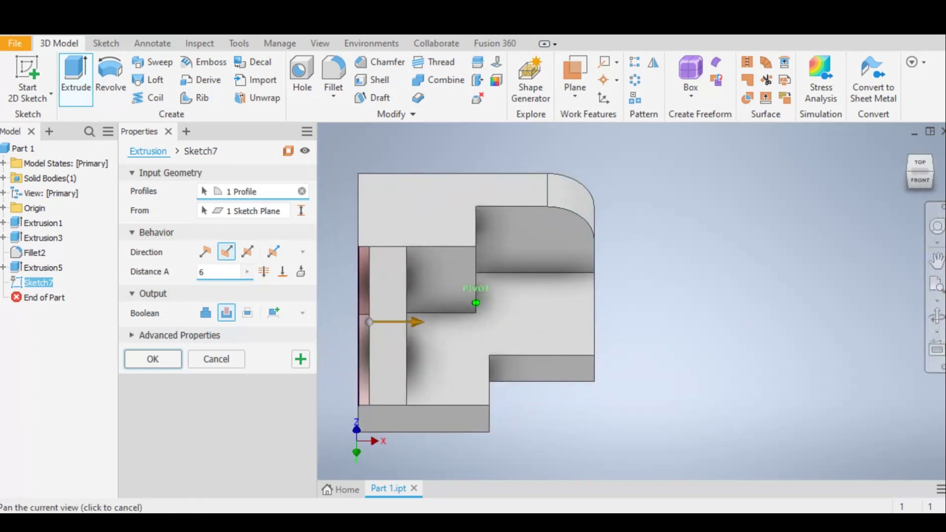
left_click_drag(915, 173, 924, 175)
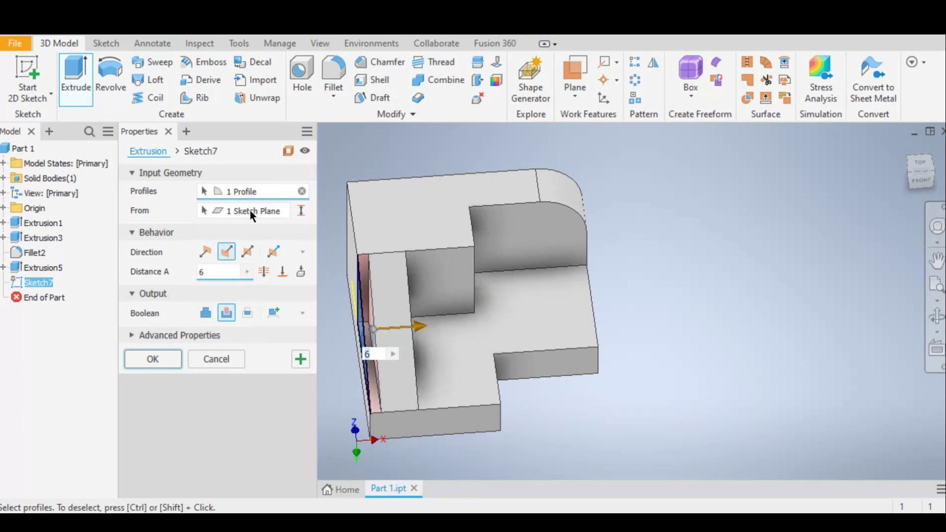
left_click(152, 357)
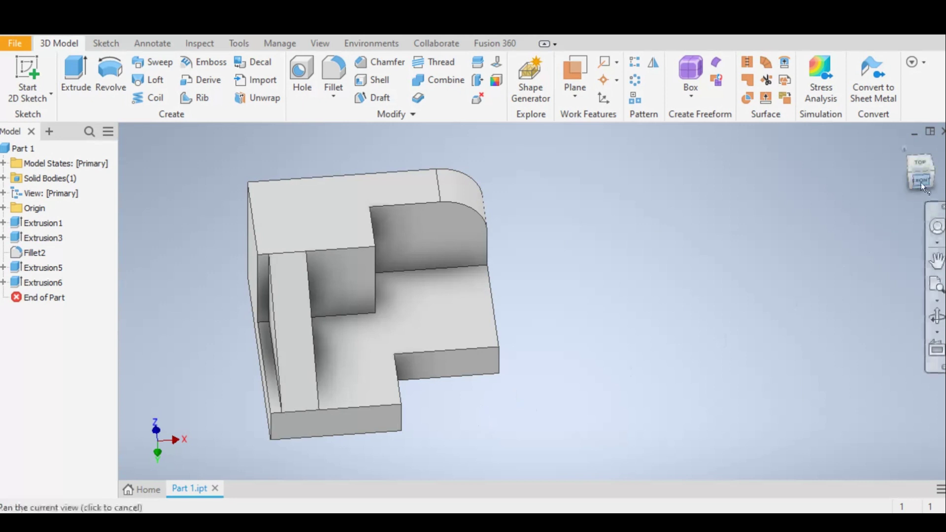
left_click_drag(920, 182, 930, 172)
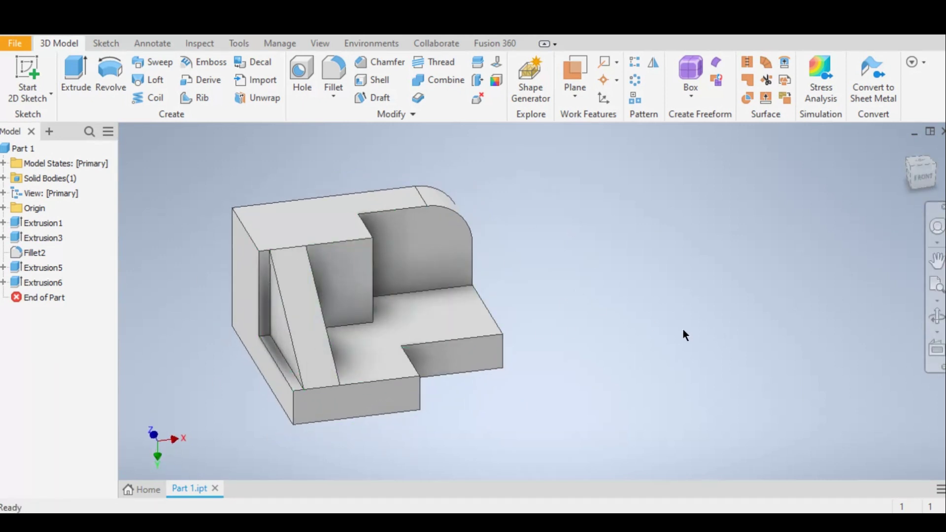
left_click(927, 179)
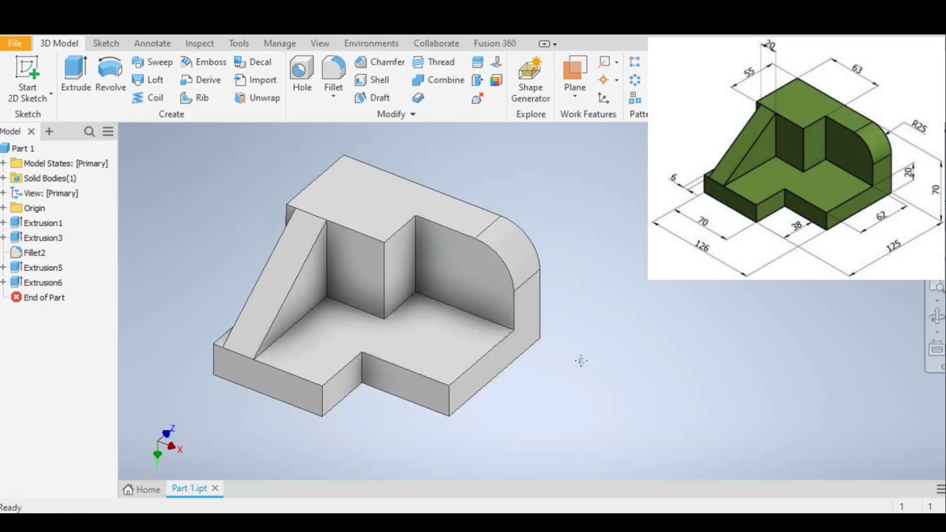
middle_click_drag(581, 361, 611, 380)
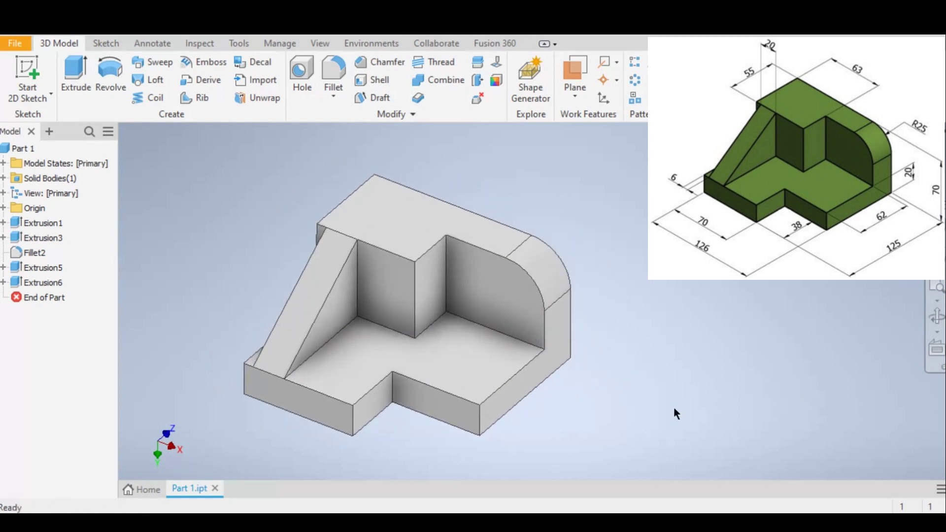